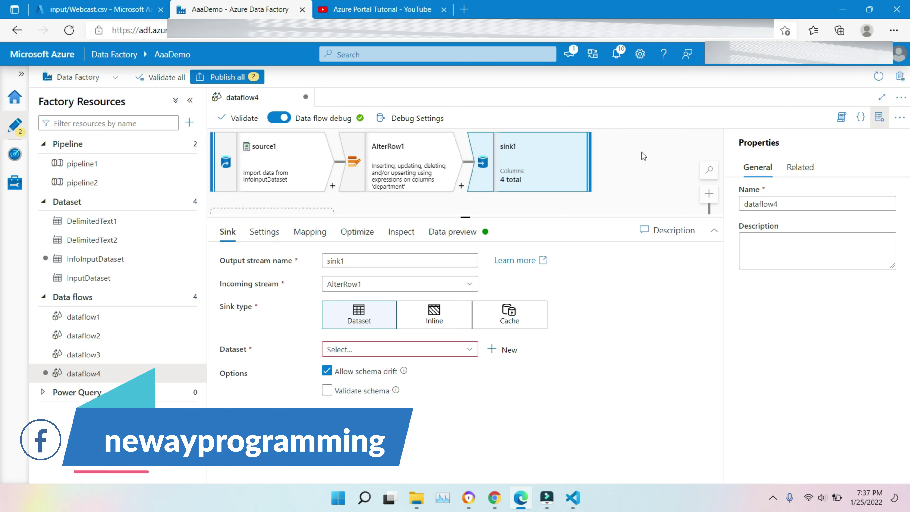
- Close dataflow4 discarding its changes, and reload the data factory page without the remaining unpublished changes
click(306, 99)
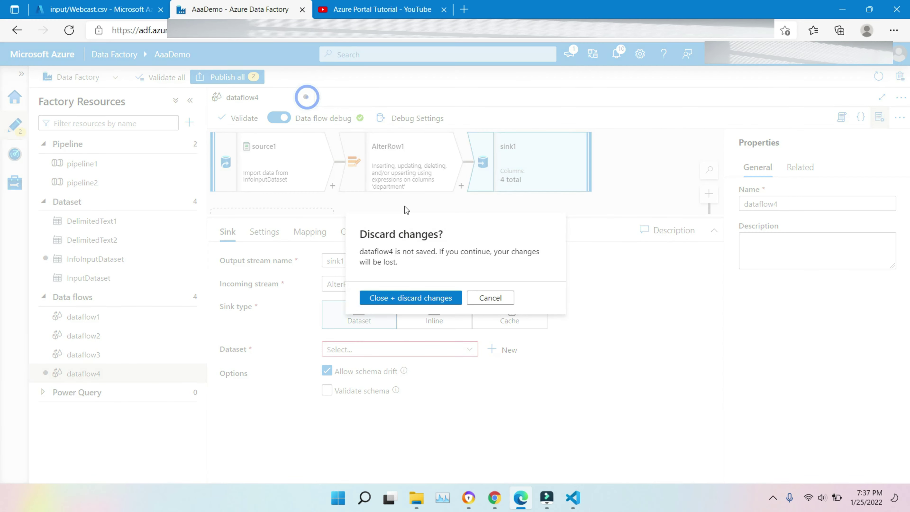
click(404, 299)
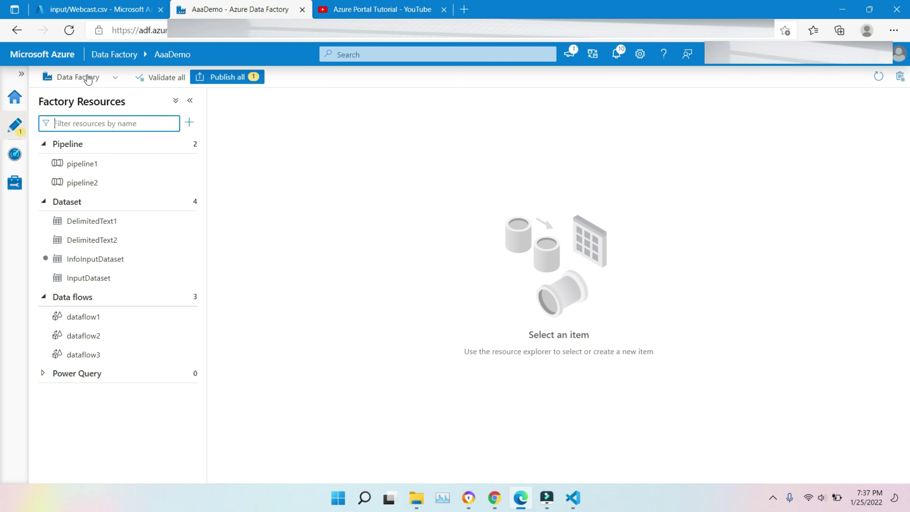
click(123, 54)
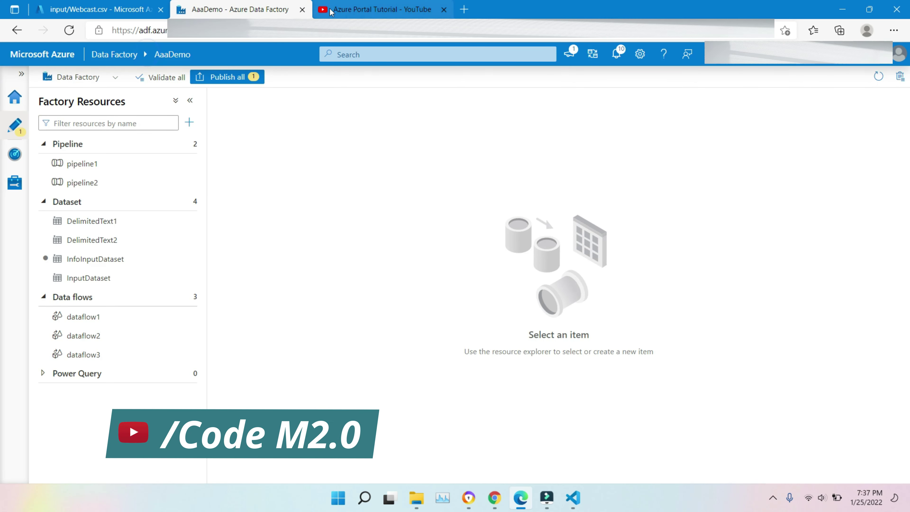
click(302, 9)
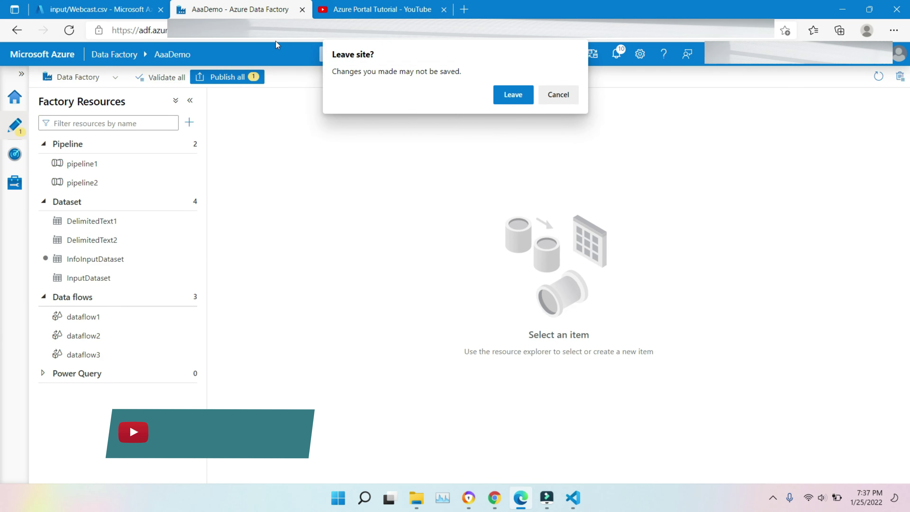
click(573, 97)
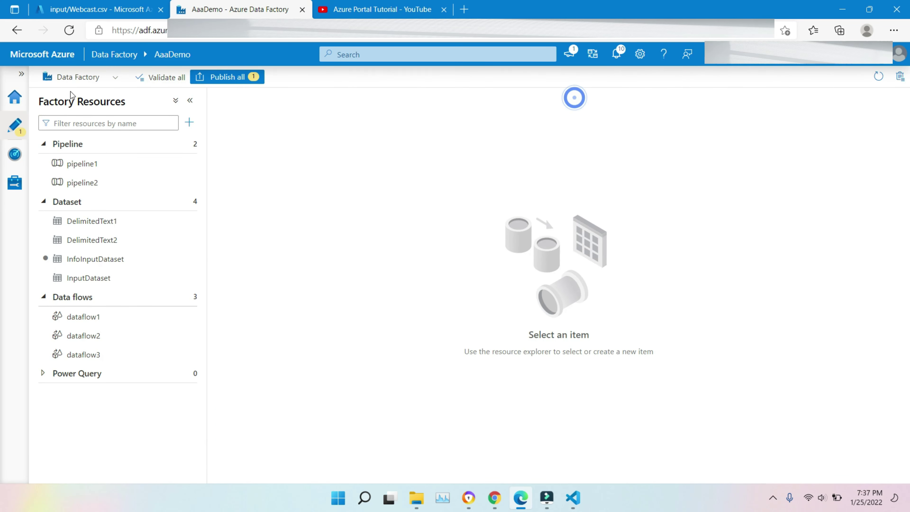
click(69, 30)
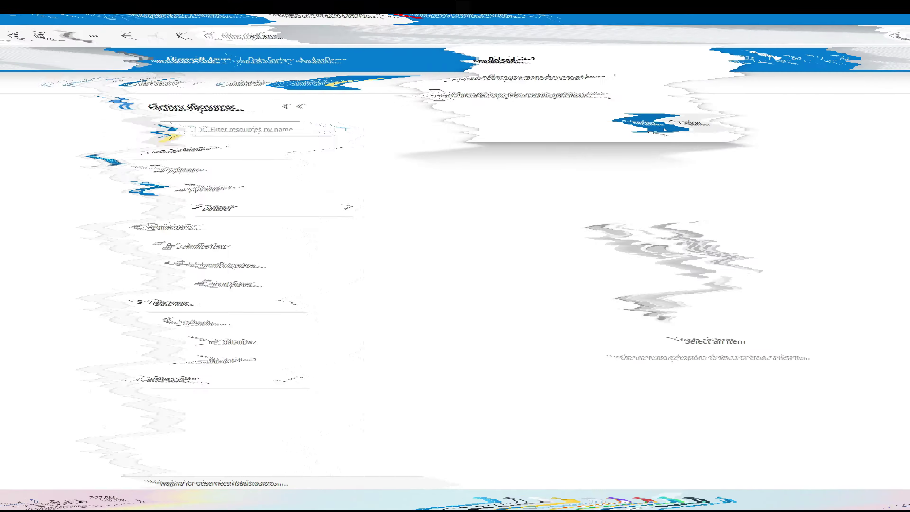
click(661, 125)
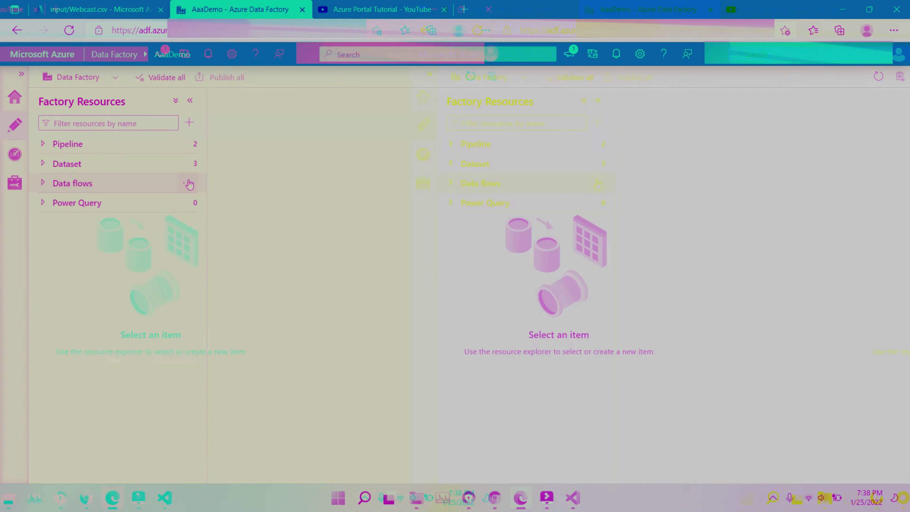
- Create a new data flow with debug turned on and add a source to it
click(190, 183)
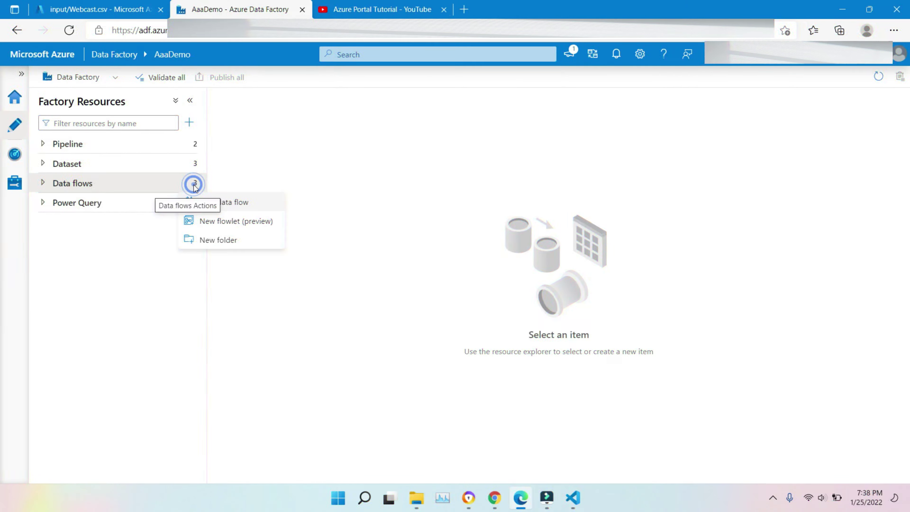
click(222, 207)
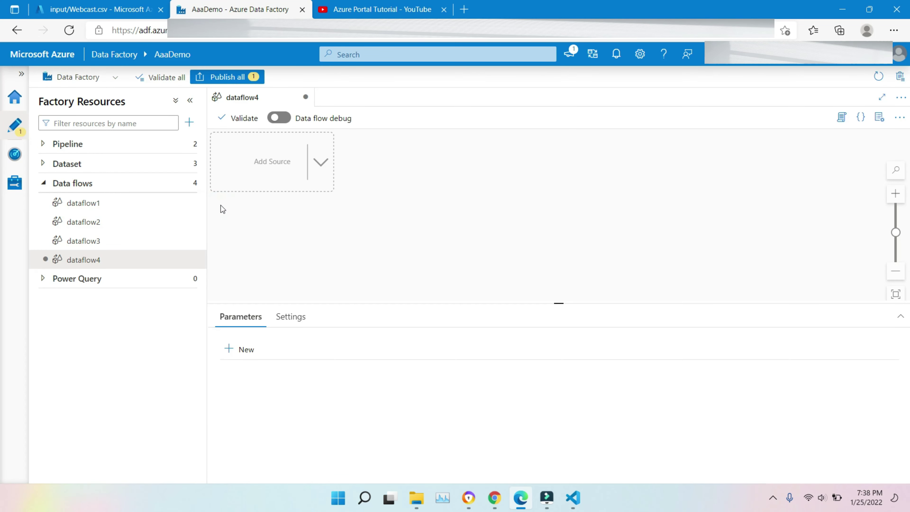
click(318, 158)
click(386, 164)
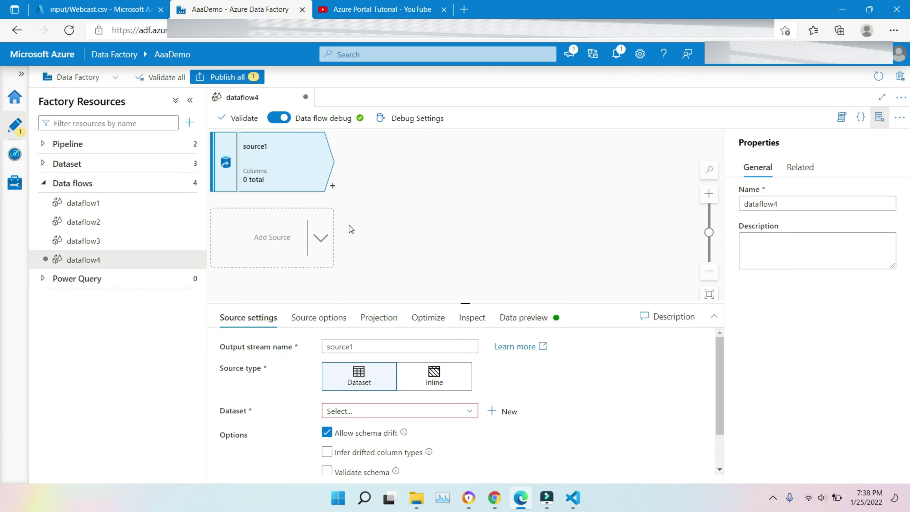
click(332, 188)
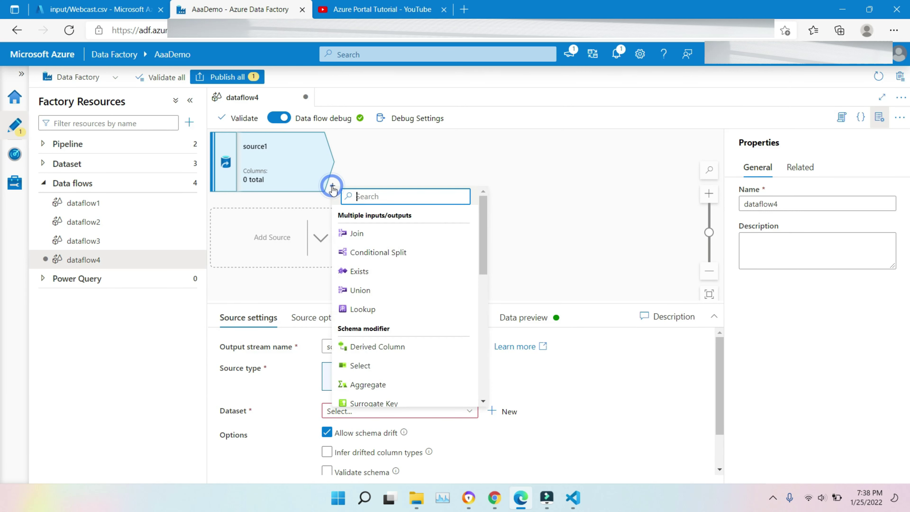
click(372, 163)
- Switch to the Azure portal and reopen input/Webcast.csv in the mbdemo container to examine its contents in the editor
click(96, 9)
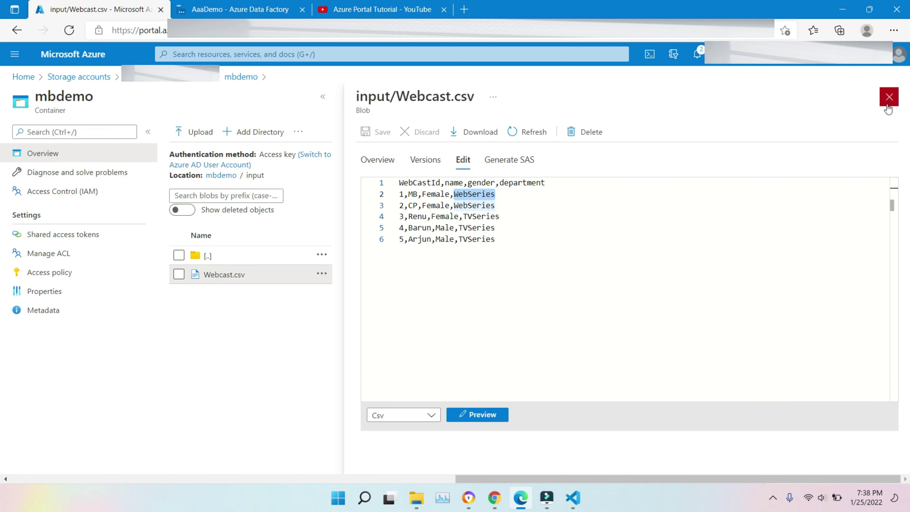
click(889, 97)
click(317, 132)
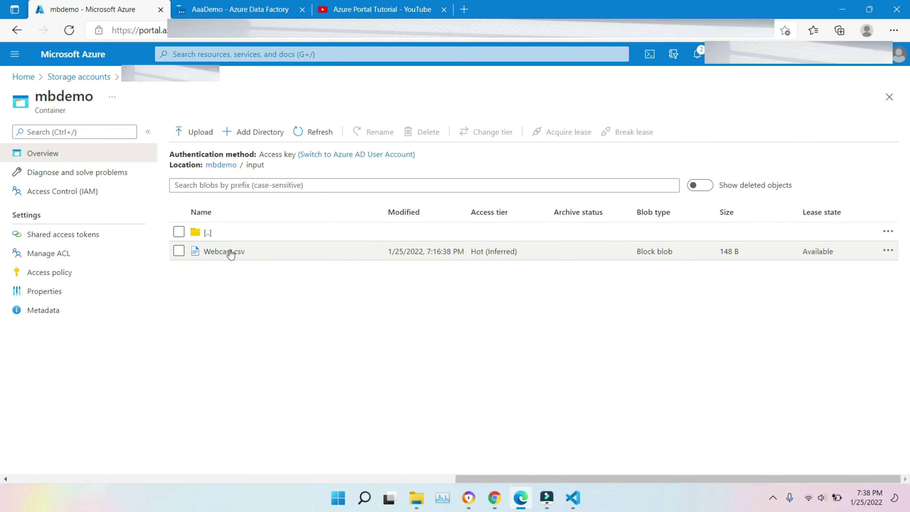
click(225, 251)
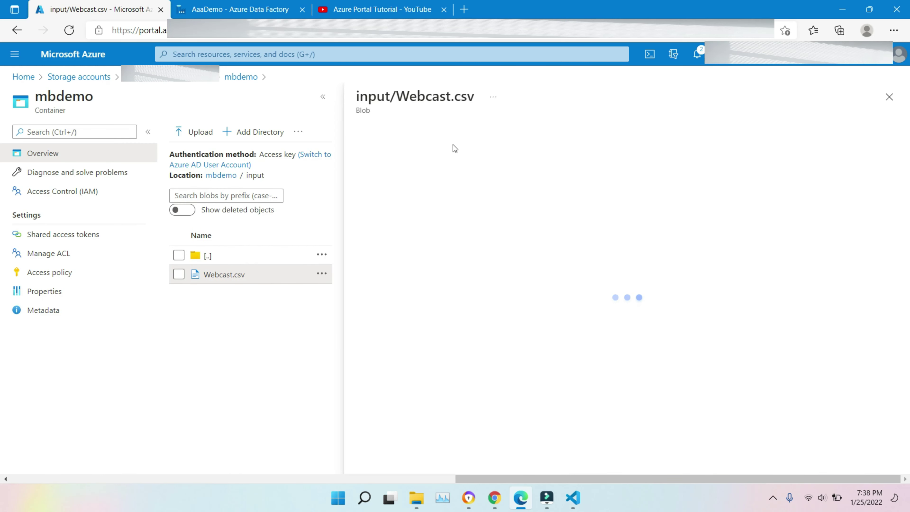
click(463, 159)
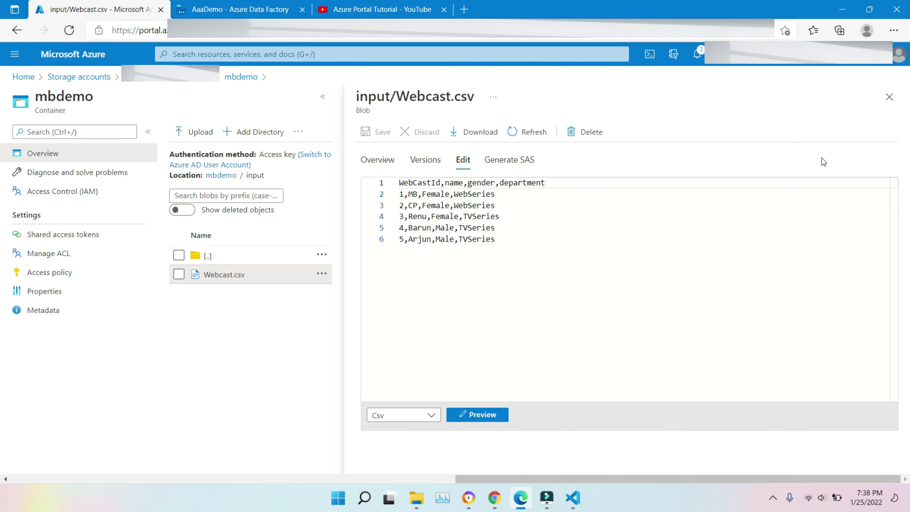
- Return to Azure Data Factory and set source1's dataset to InputDataset
click(197, 5)
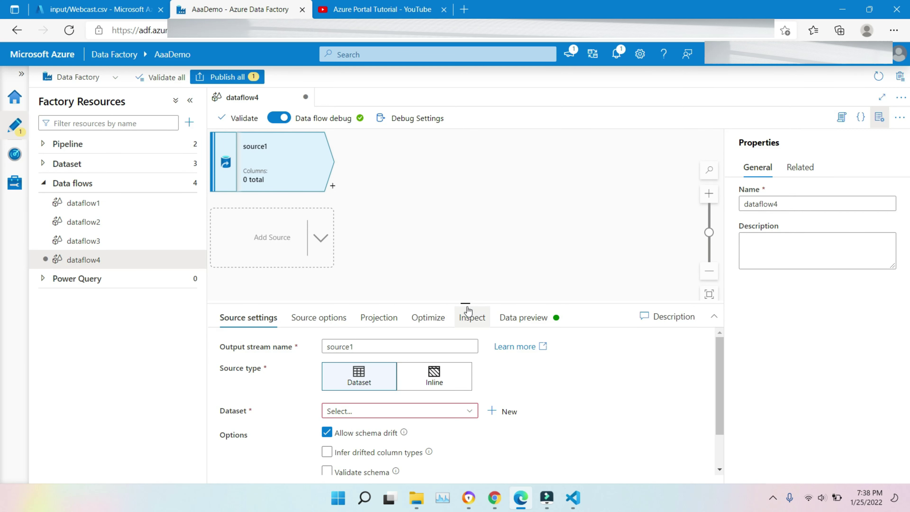
drag(465, 301, 472, 179)
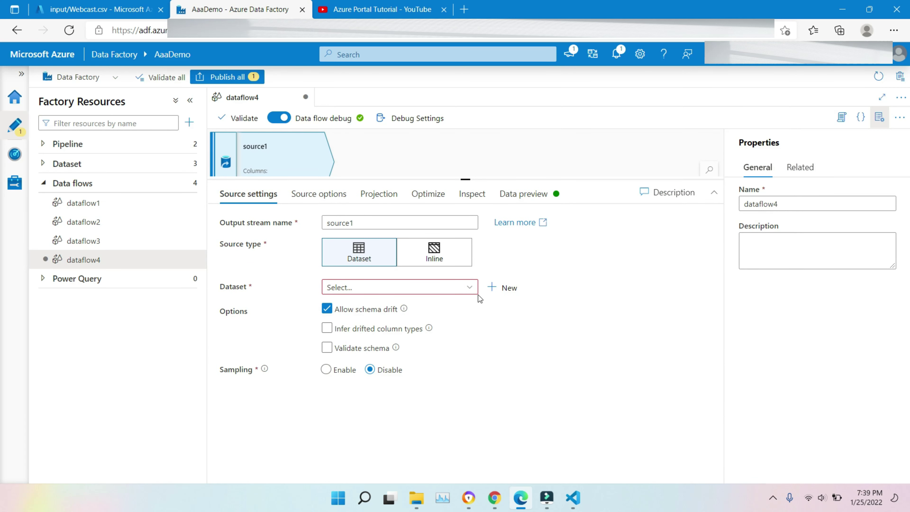
click(469, 288)
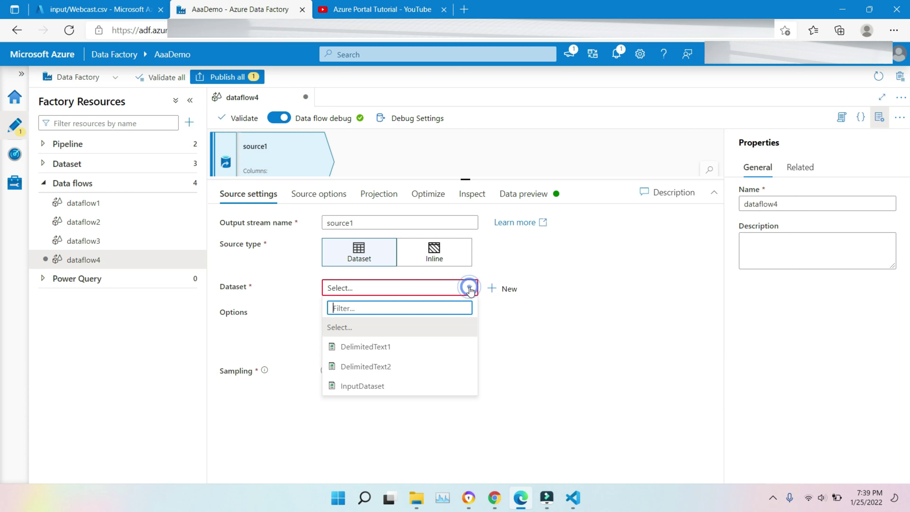
click(374, 392)
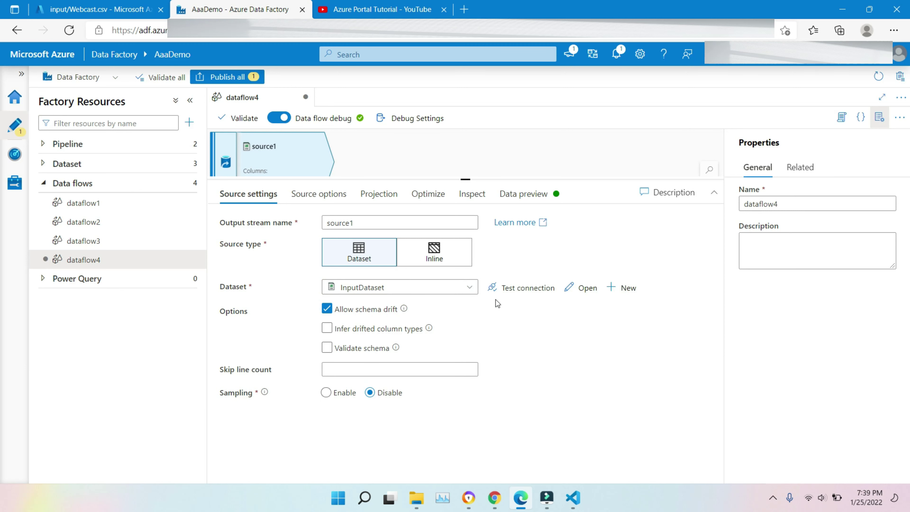
- Open InputDataset and point its file path to mbdemo/input/Webcast.csv
click(582, 288)
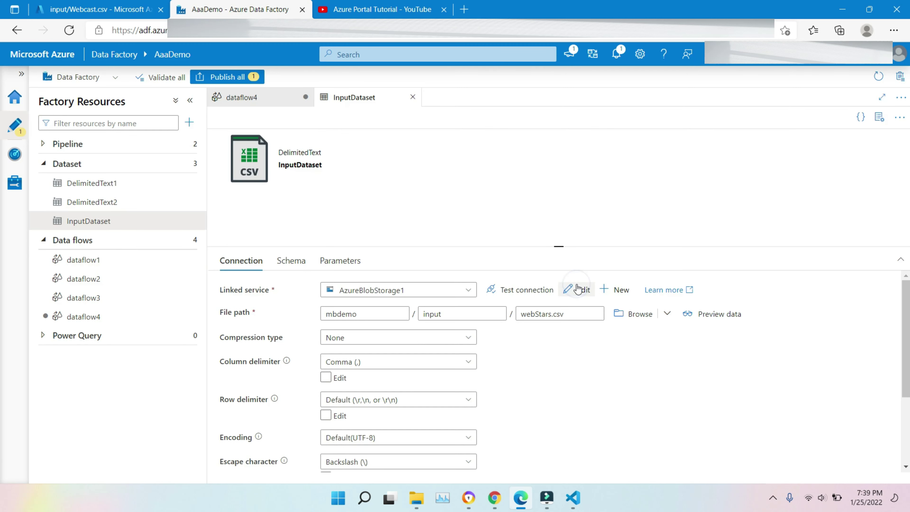
click(625, 314)
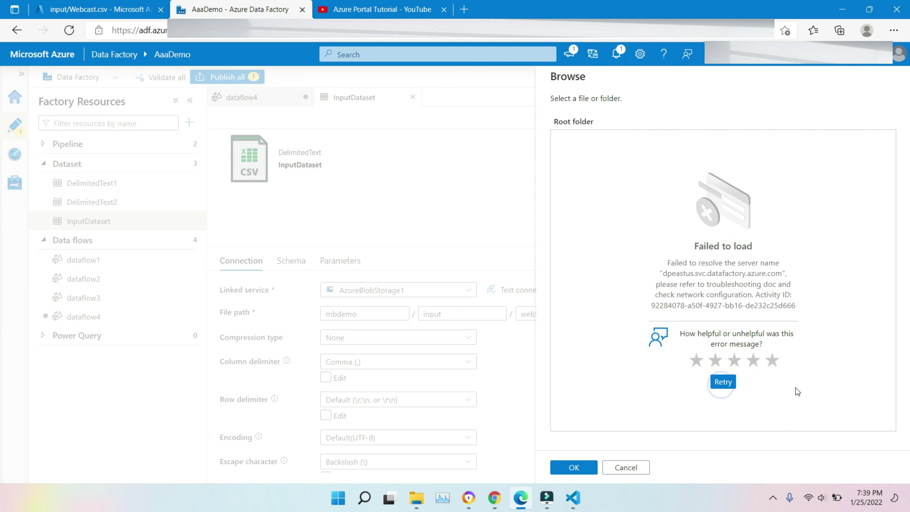
click(730, 382)
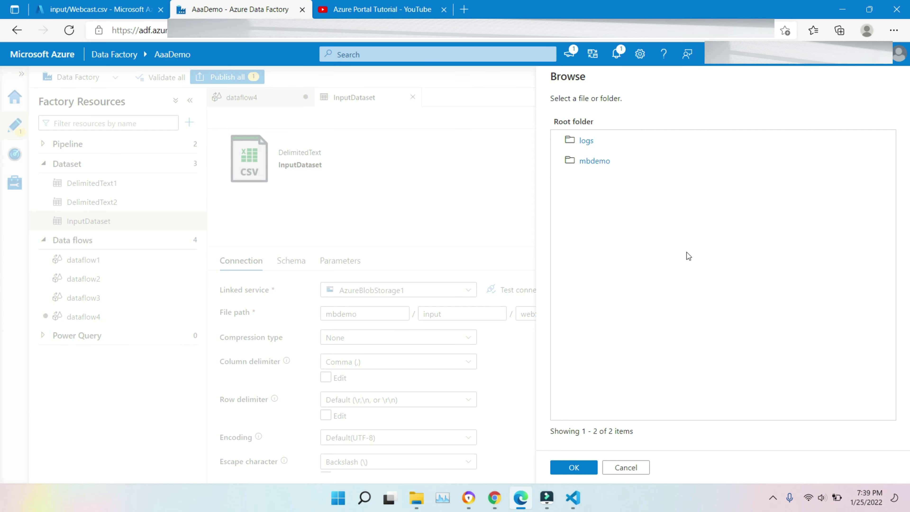
click(594, 161)
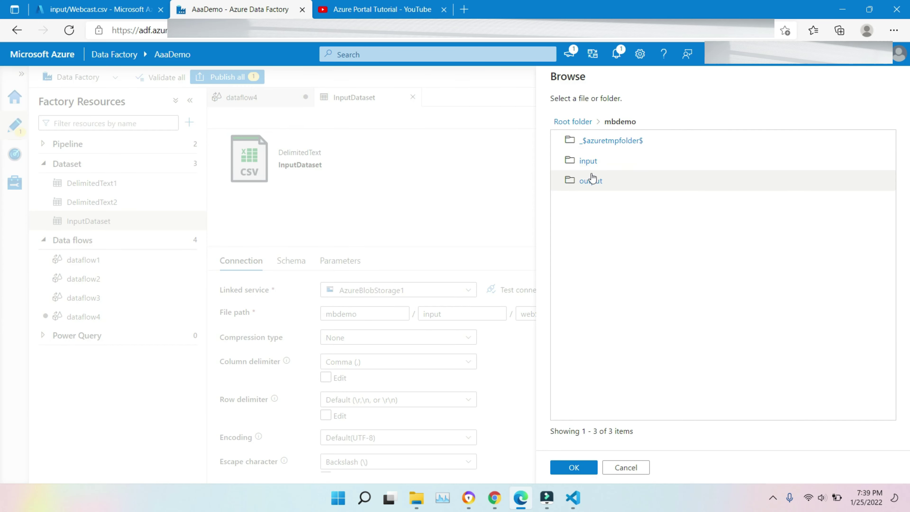
click(587, 162)
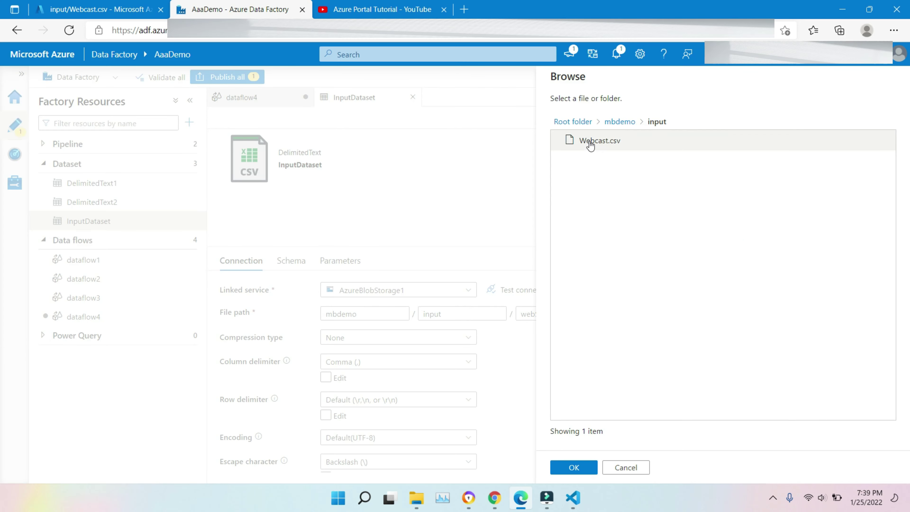
click(592, 140)
click(572, 467)
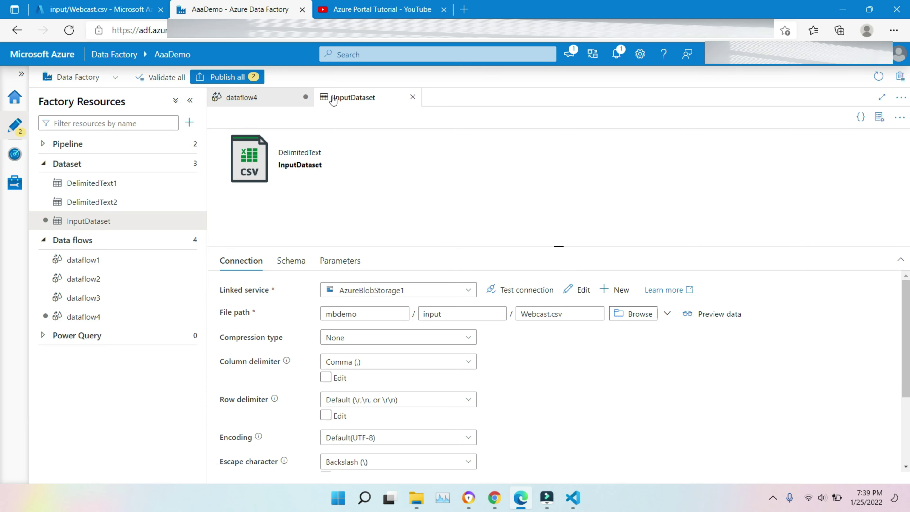
- Import the projection for source1 in dataflow4 from the updated dataset
click(275, 104)
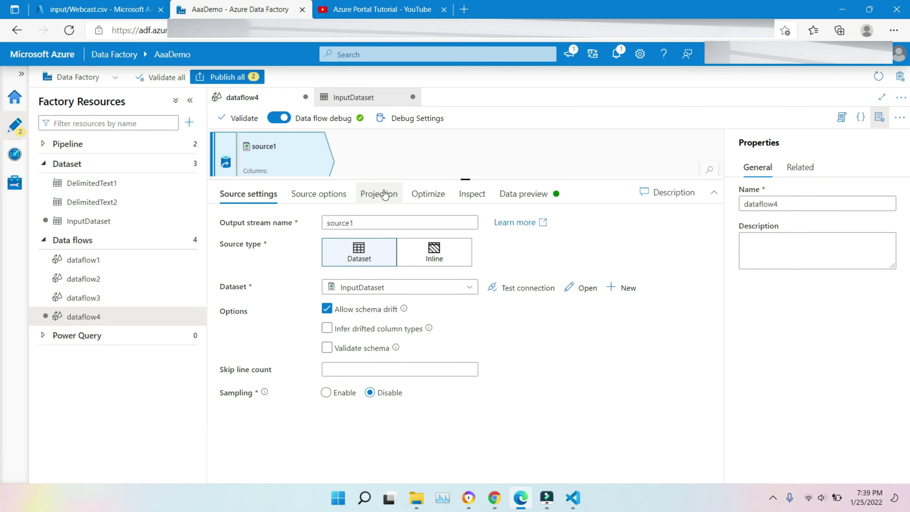
click(385, 195)
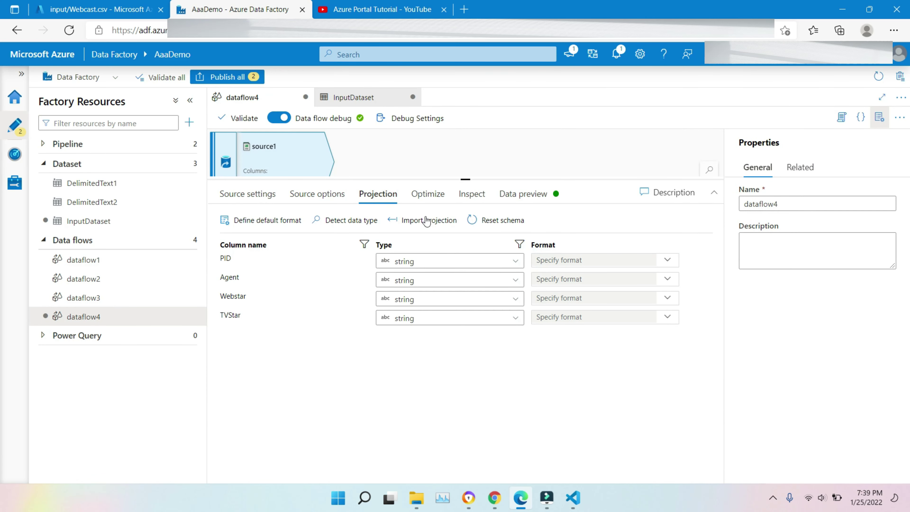
click(425, 219)
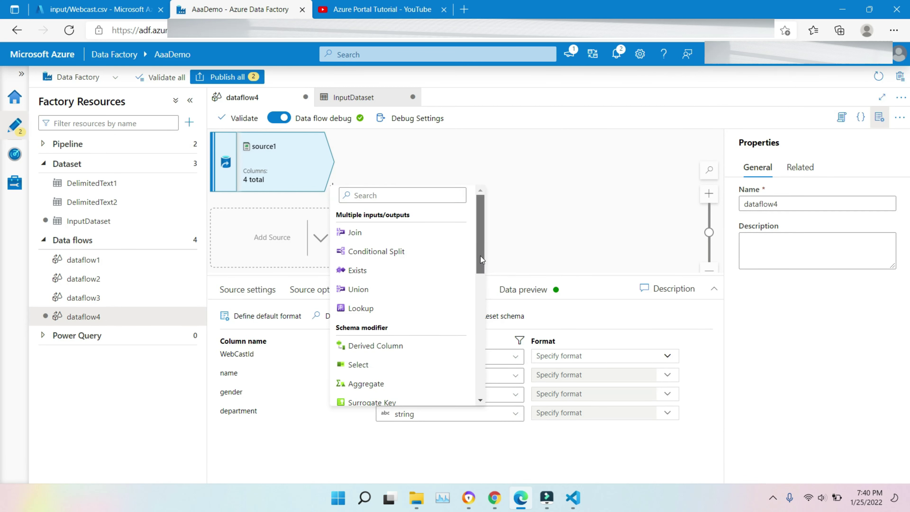
- Add a Filter transformation after source1
drag(480, 256, 492, 334)
scroll(366, 280, down, 2)
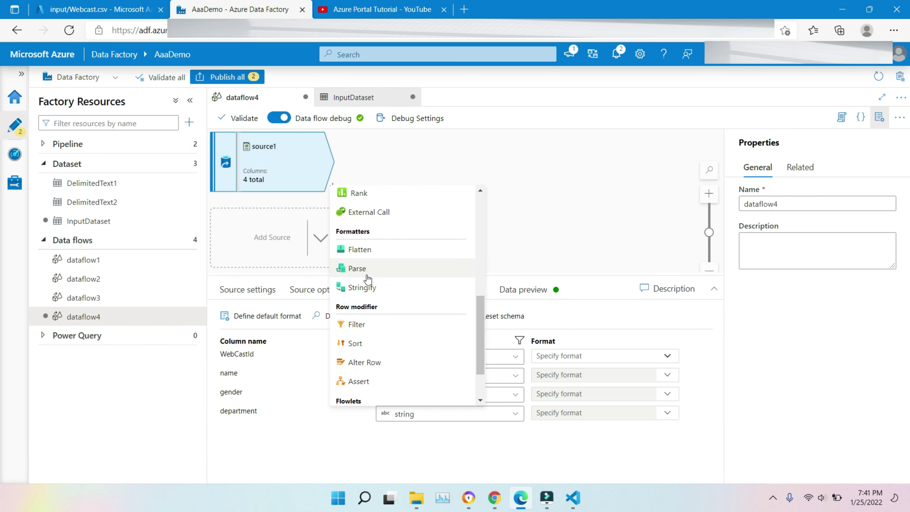
click(367, 325)
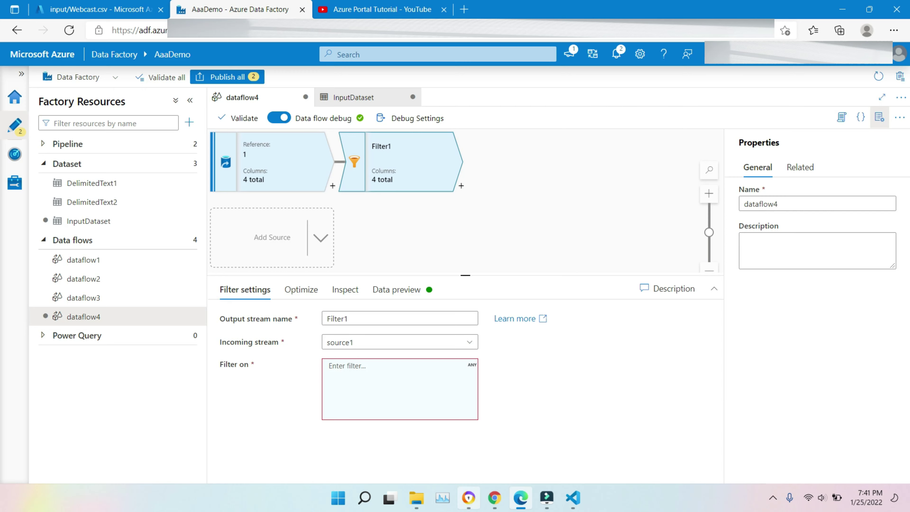
- Switch to File Explorer to look over the video files in the ADFv2 folder, and minimize the window
mouse_move(414, 505)
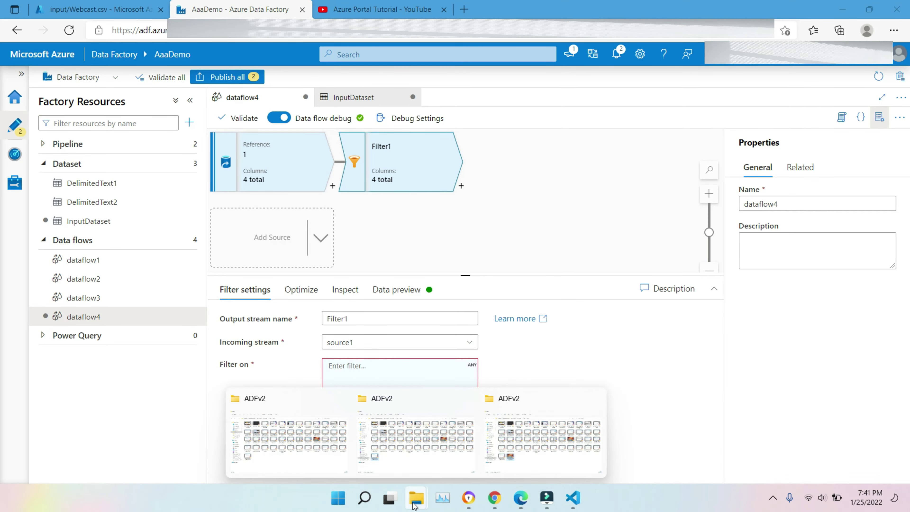
click(420, 445)
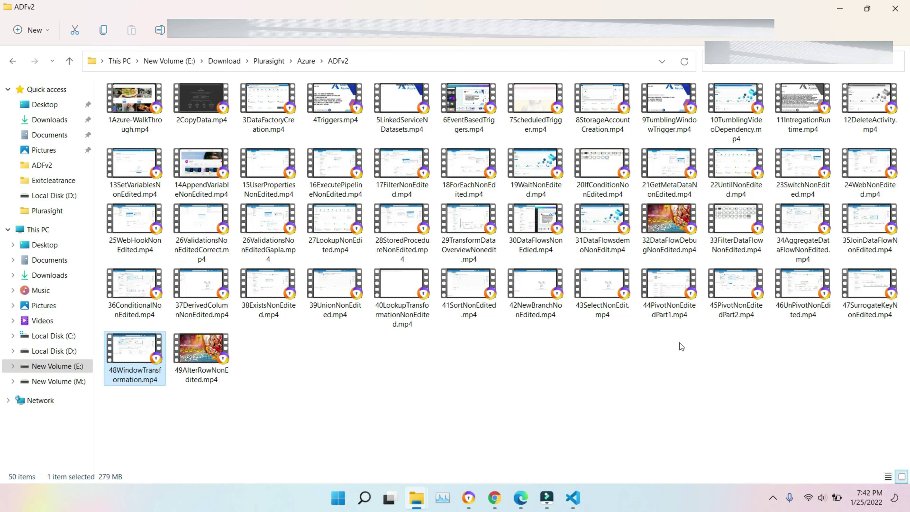
click(834, 10)
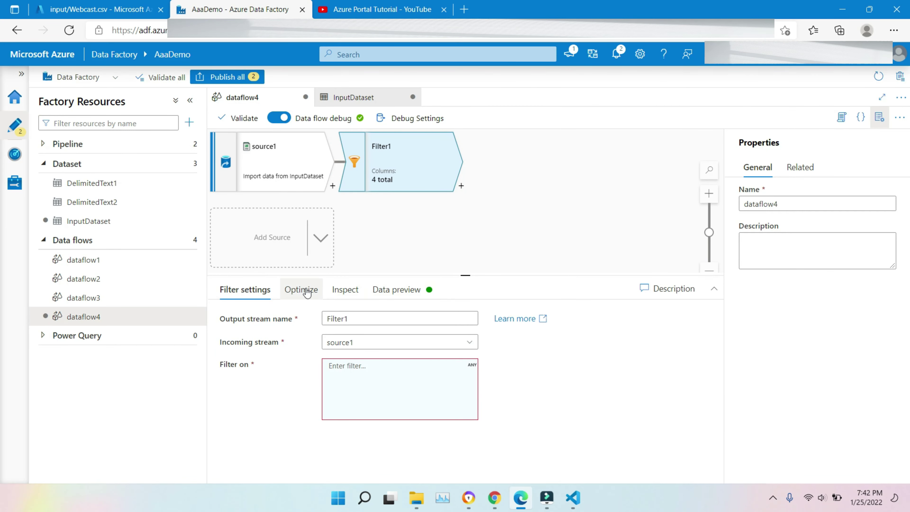
- Set Filter1's filter expression to department == 'WebSeries', copying the department value from Webcast.csv in Visual Studio Code
click(413, 377)
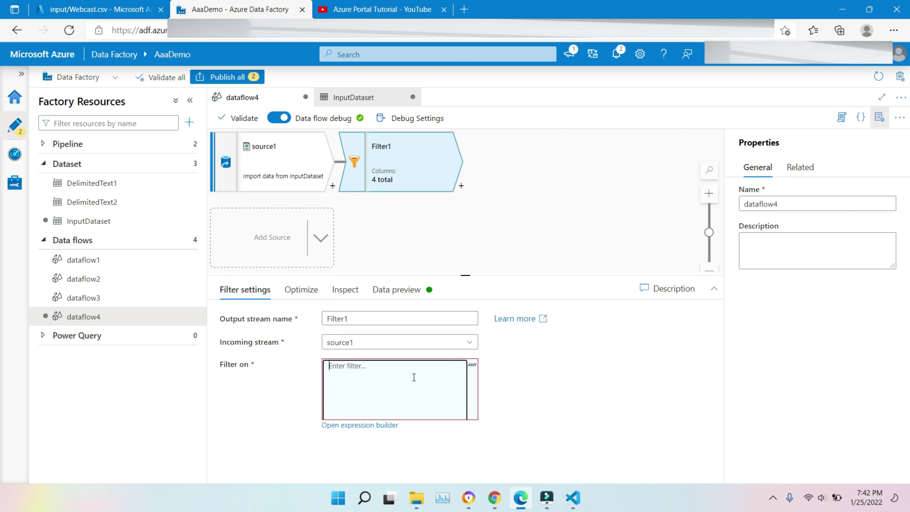
click(353, 426)
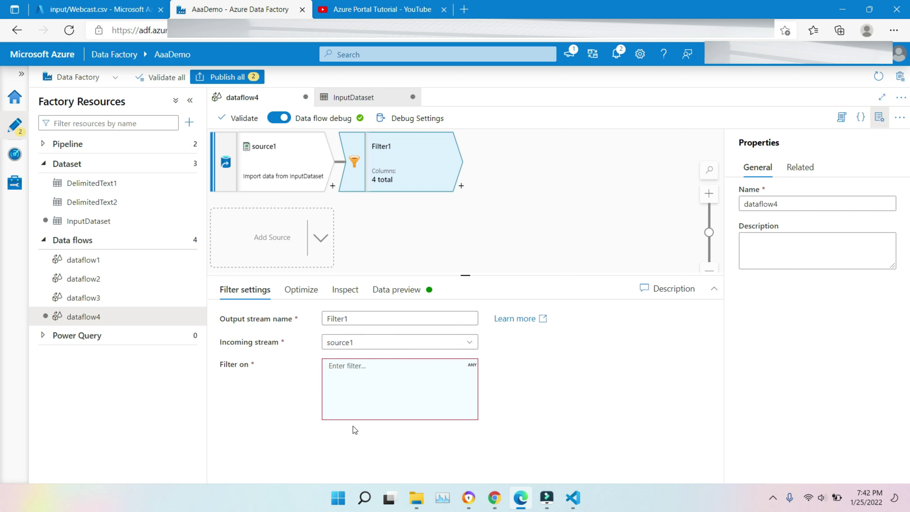
click(472, 365)
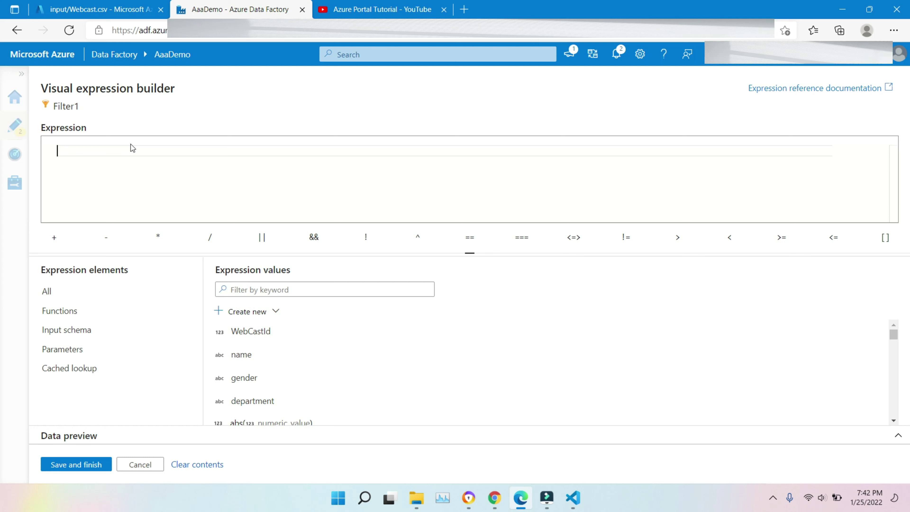
text(department == ')
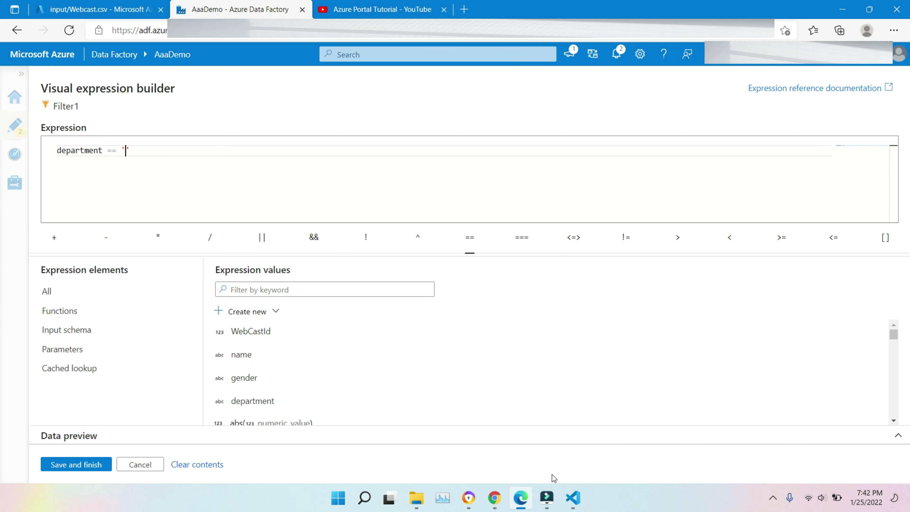
click(572, 497)
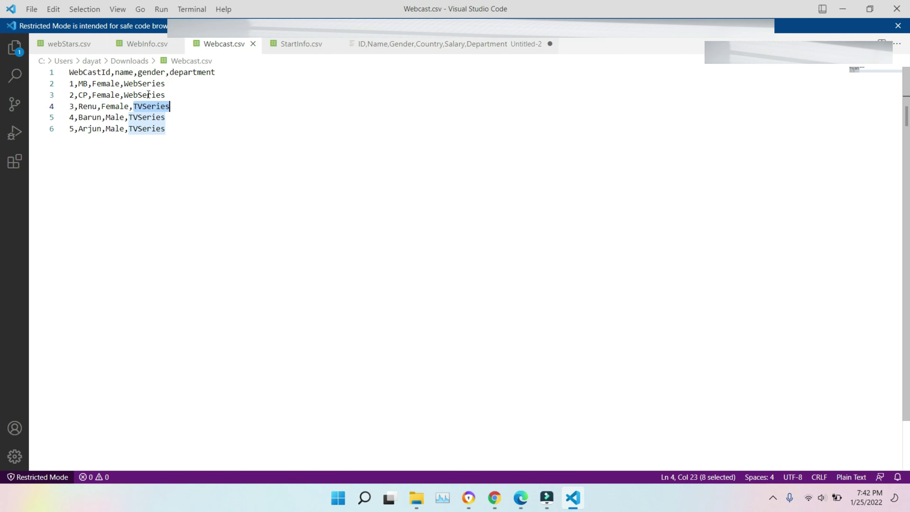
double_click(148, 94)
key(ctrl+c)
click(842, 9)
key(ctrl+v)
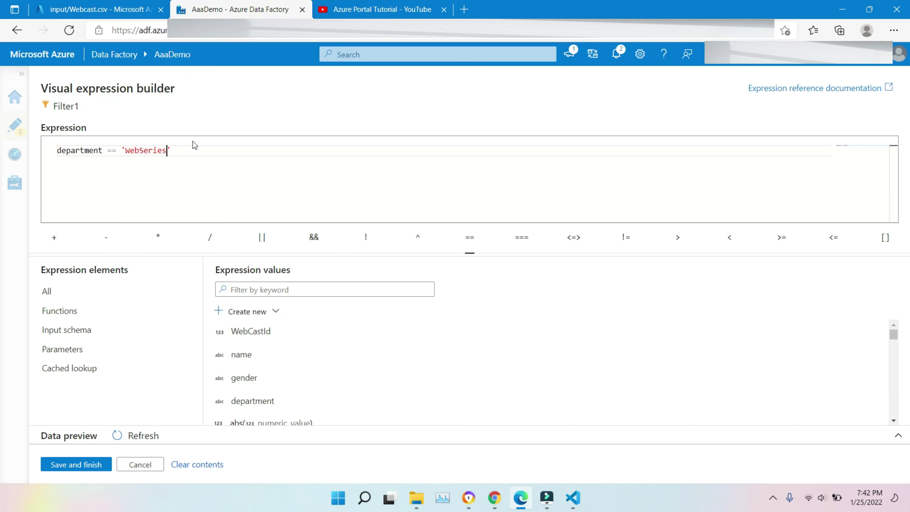
click(75, 467)
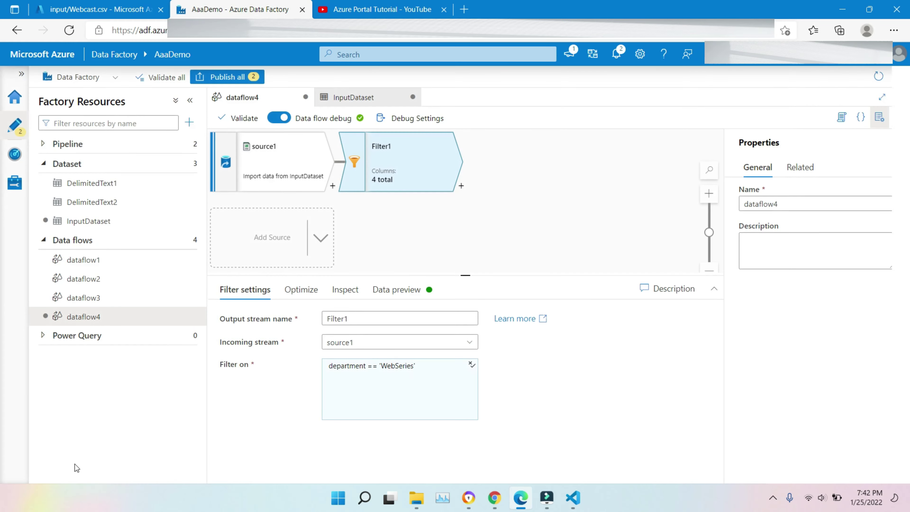
- Refresh Filter1's data preview and compare the filtered rows with the filter settings
click(404, 298)
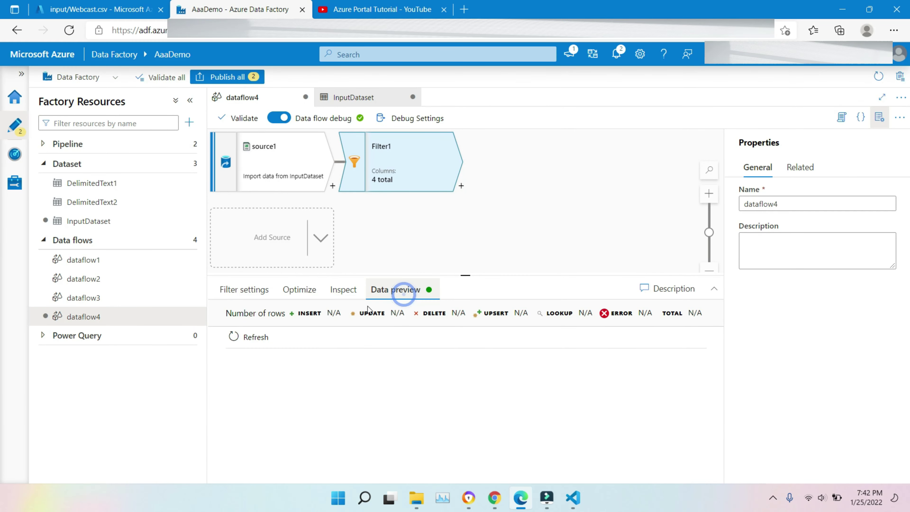
click(260, 337)
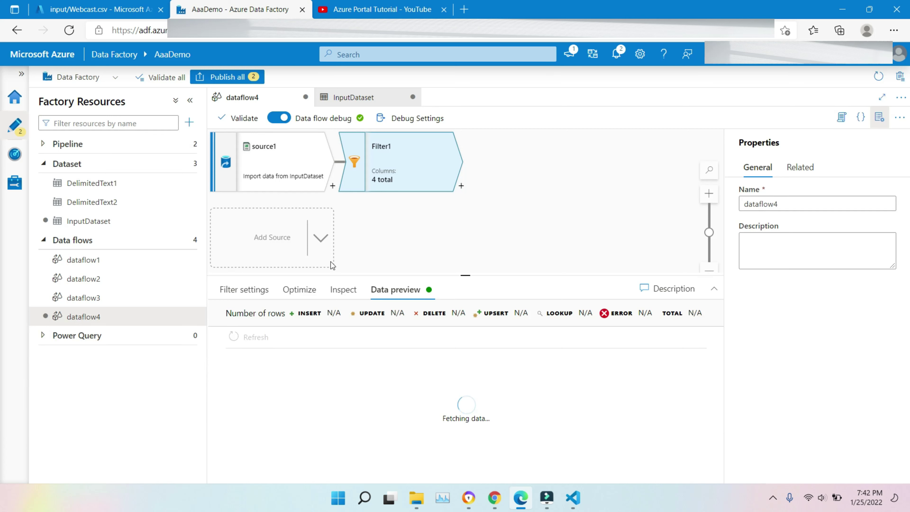
click(232, 292)
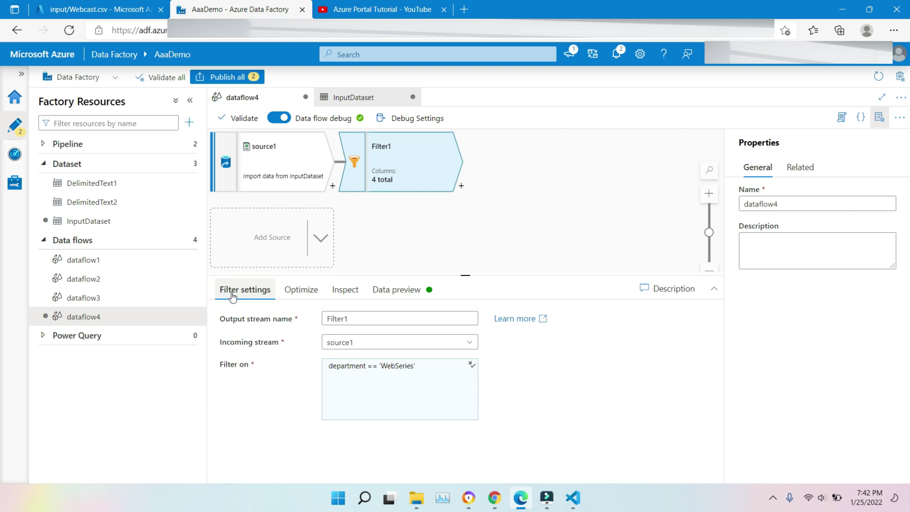
click(396, 294)
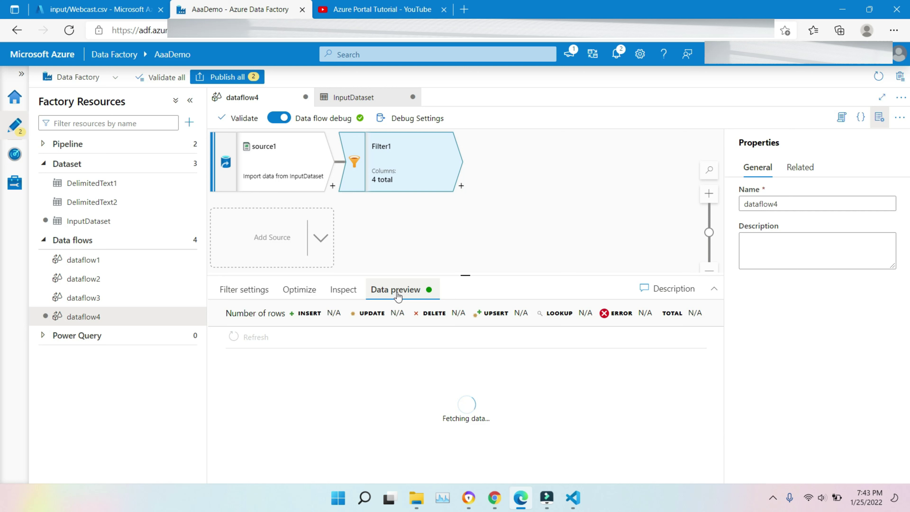
click(262, 289)
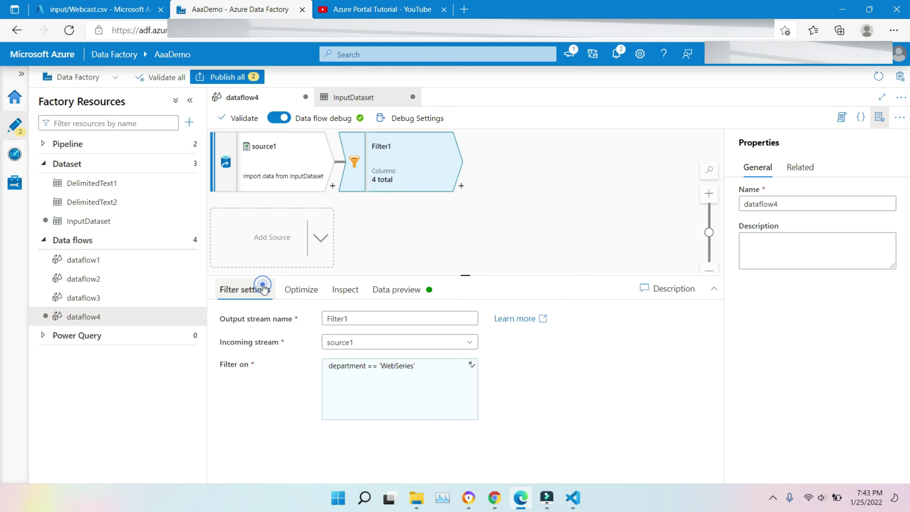
click(380, 290)
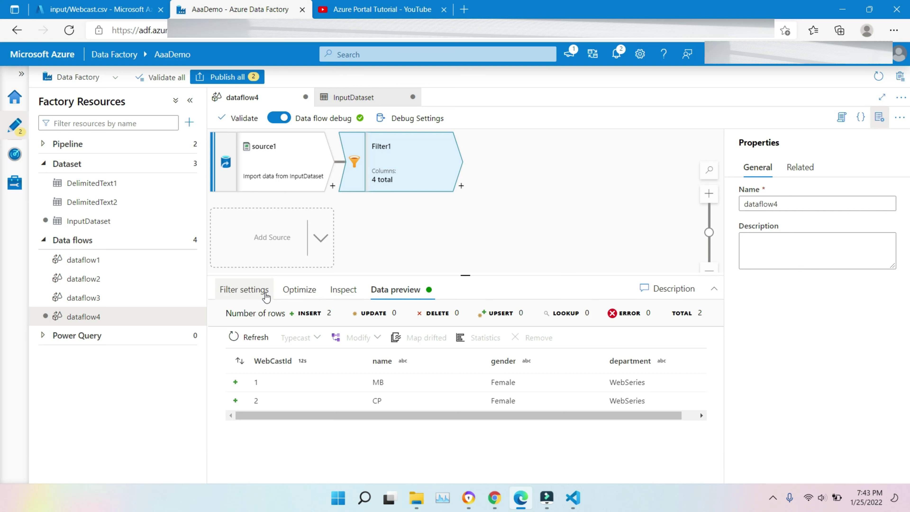
click(265, 293)
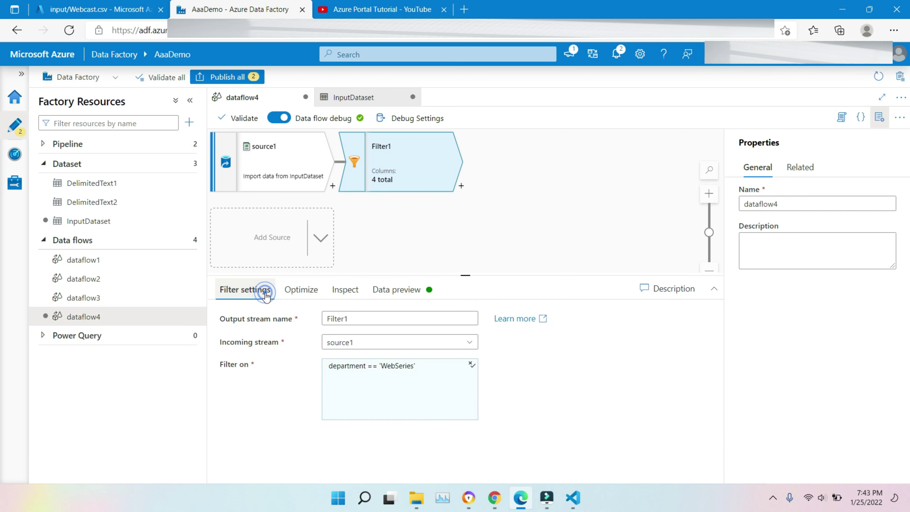
- Add a string parameter named Category to dataflow4
click(447, 256)
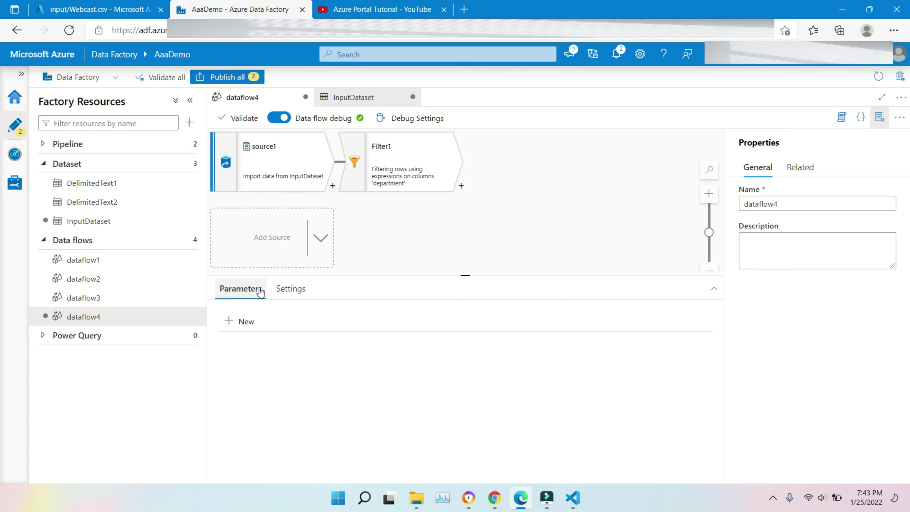
click(239, 321)
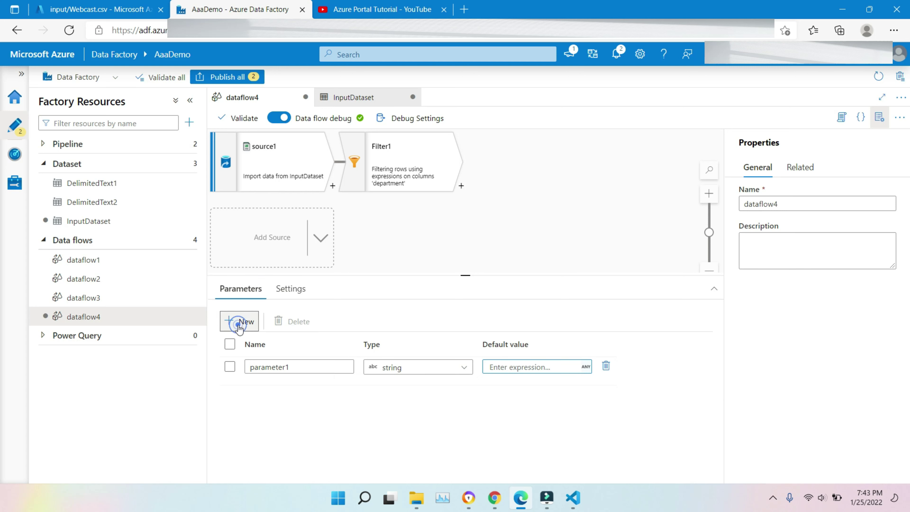
click(315, 365)
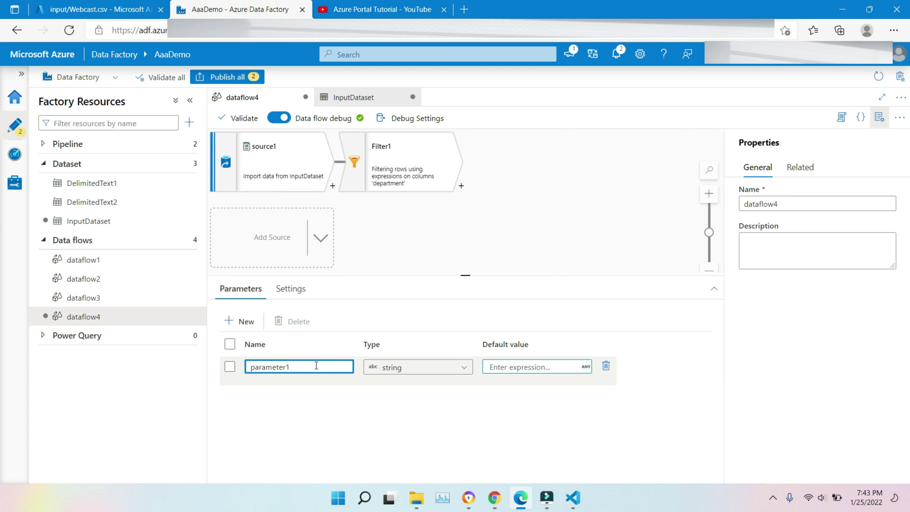
double_click(316, 365)
text(c)
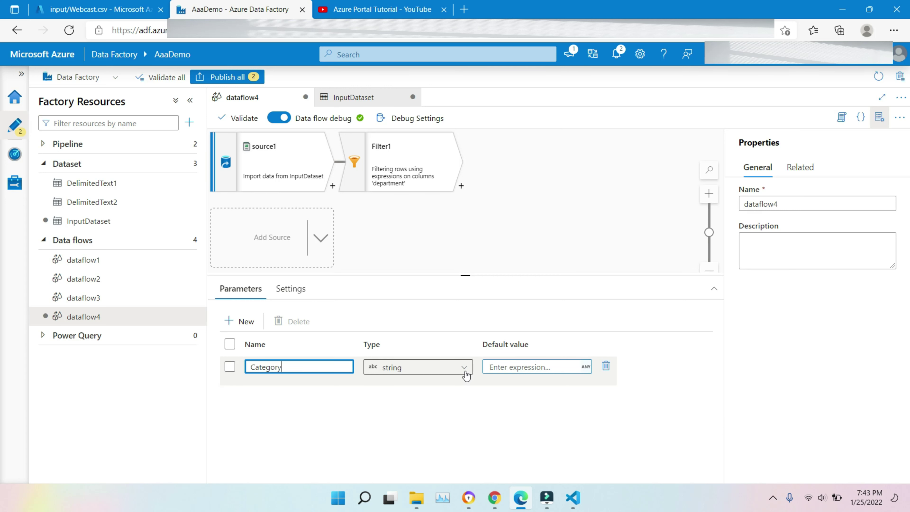
click(397, 236)
- Replace the fixed value in Filter1's expression with the parameter so it reads department == $Category
click(408, 165)
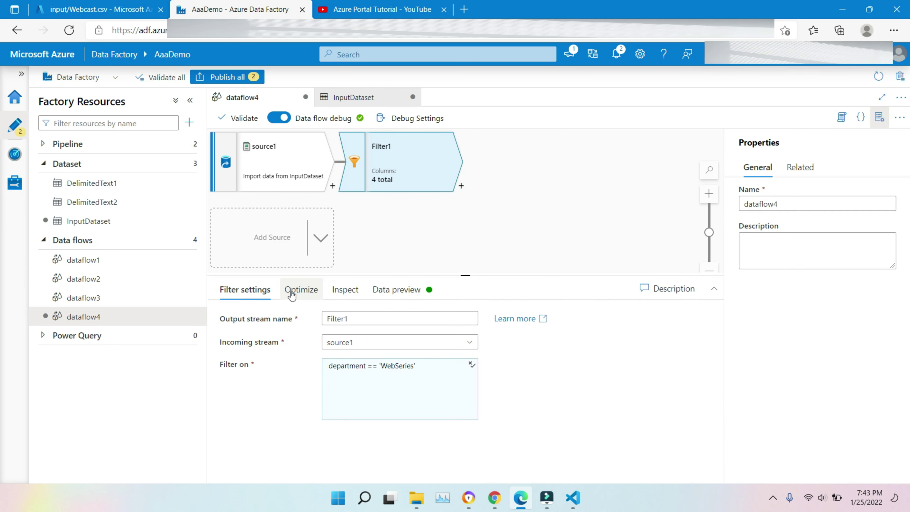
click(383, 383)
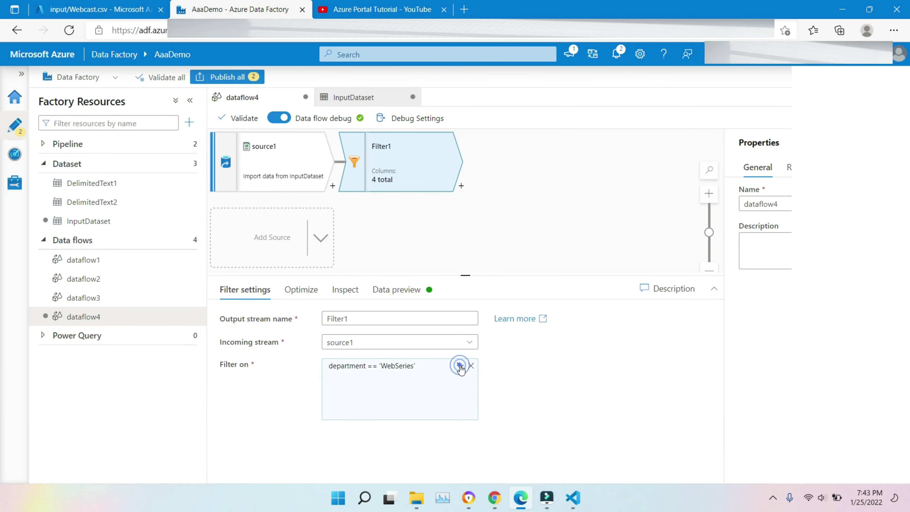
click(459, 365)
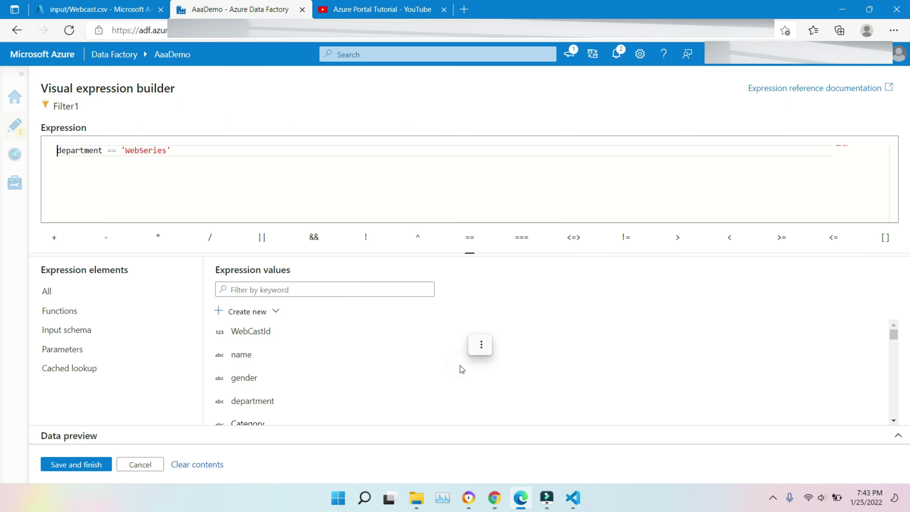
click(190, 150)
key(BackSpace)
key(BackSpace)
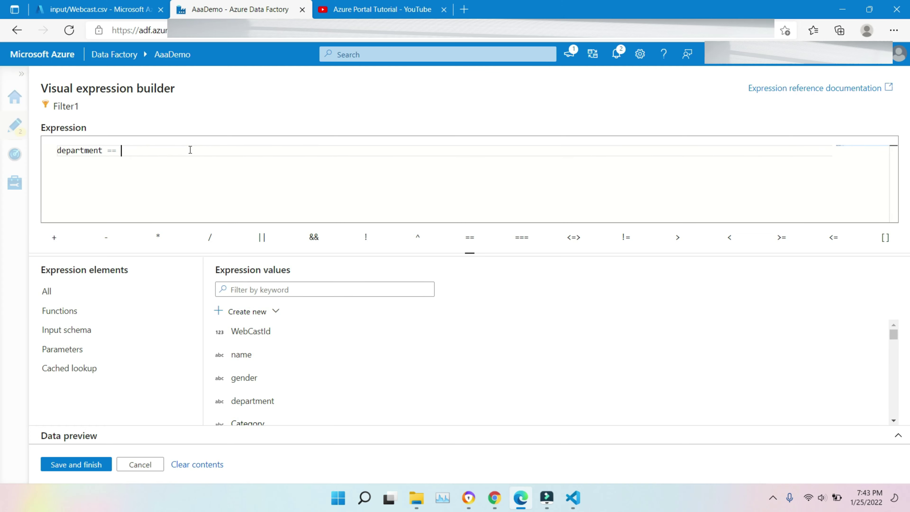
click(81, 358)
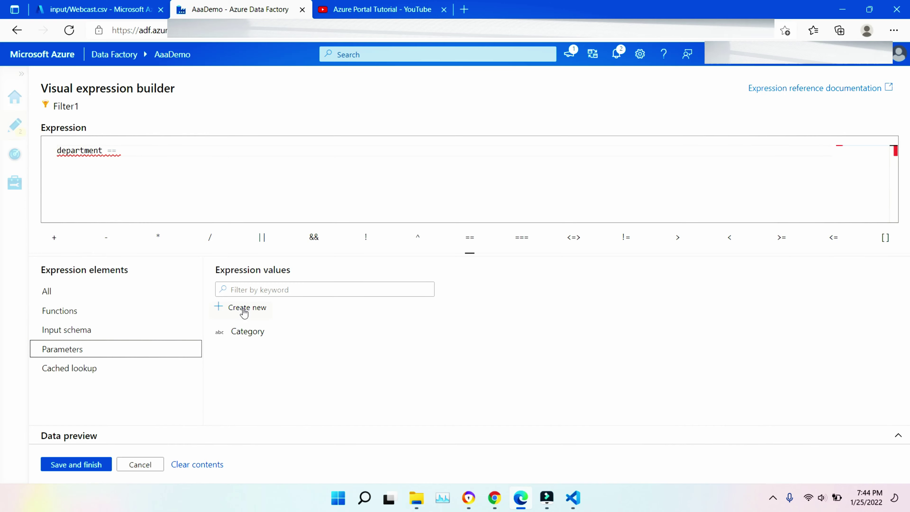
click(254, 337)
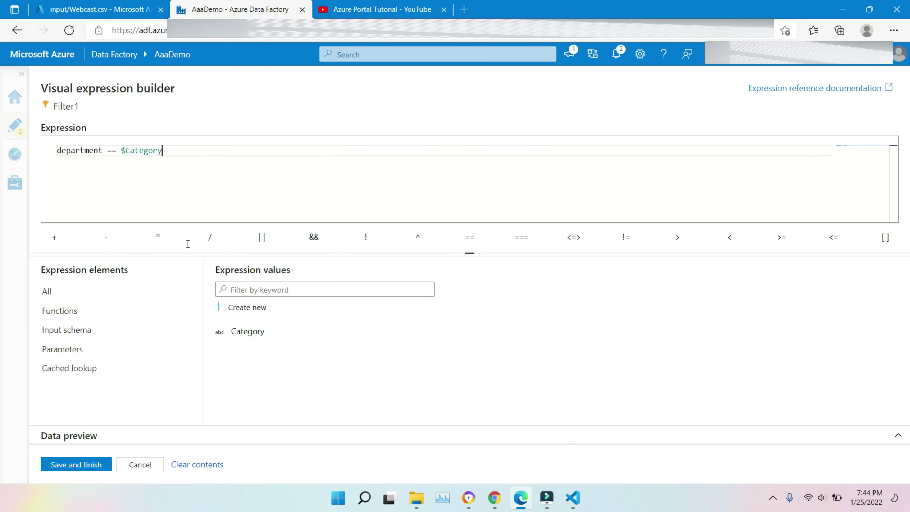
click(72, 464)
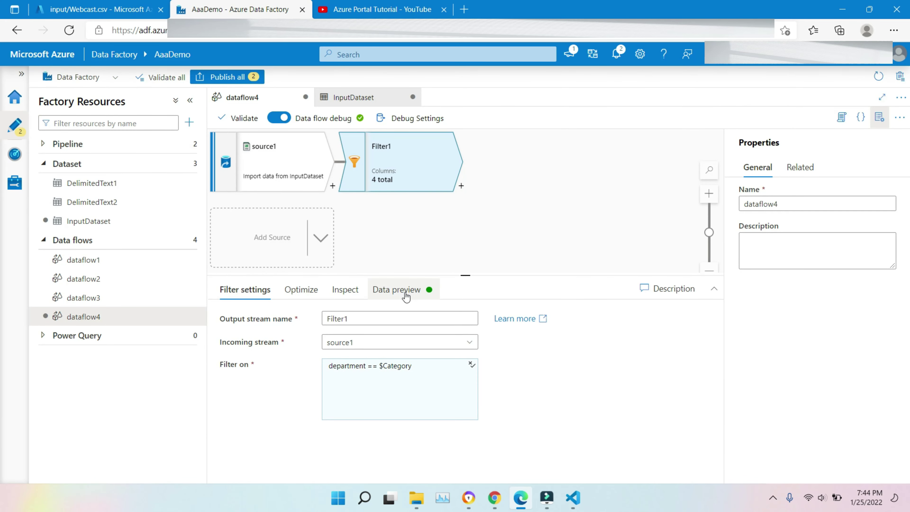
click(410, 243)
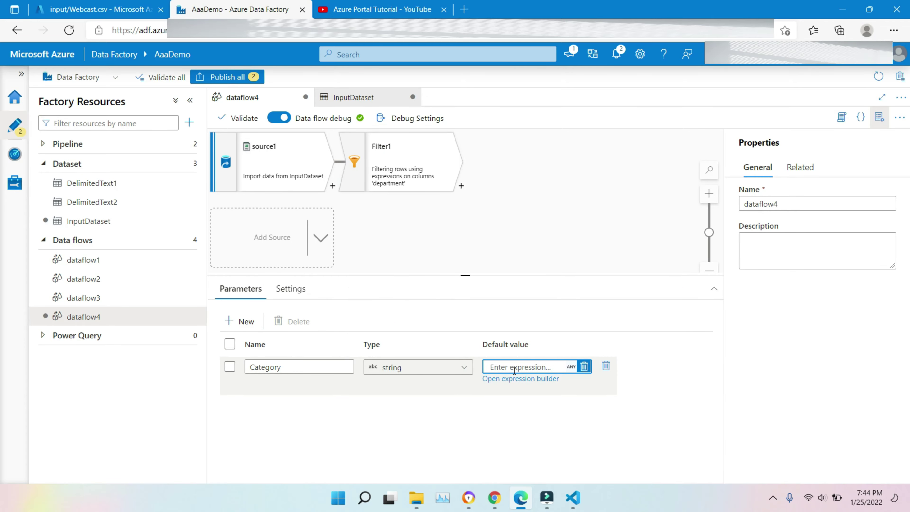
click(521, 384)
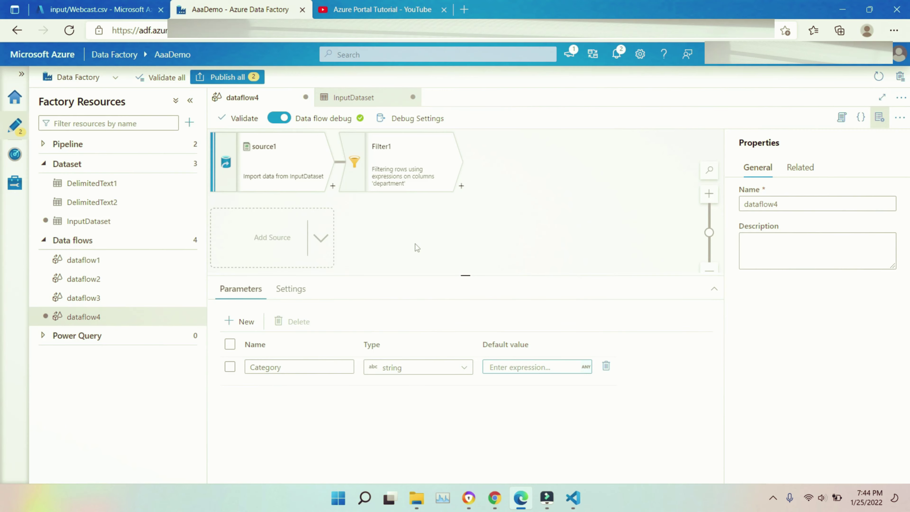
- Add a Sink transformation after Filter1
click(461, 186)
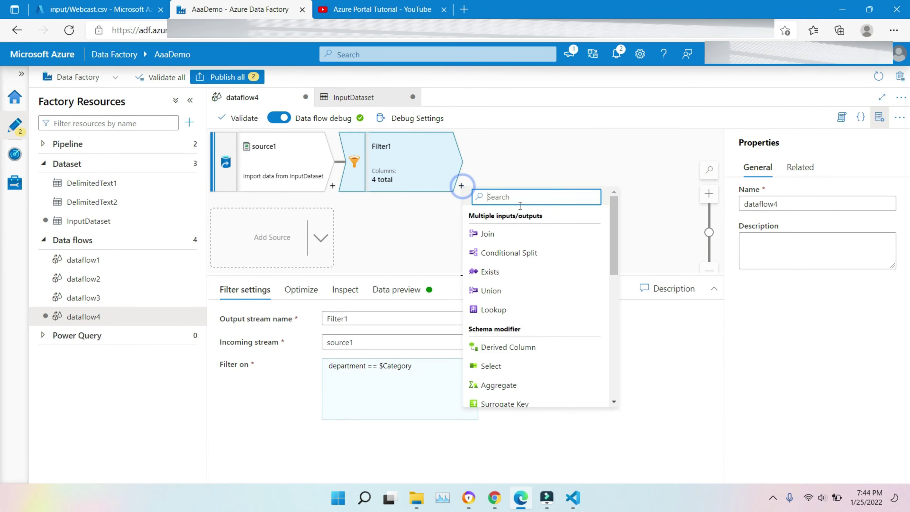
drag(623, 261, 640, 374)
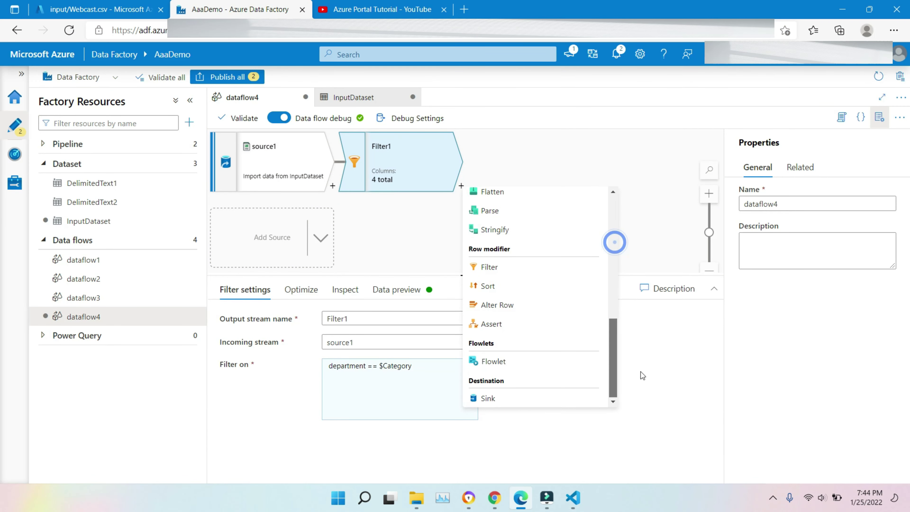
click(536, 396)
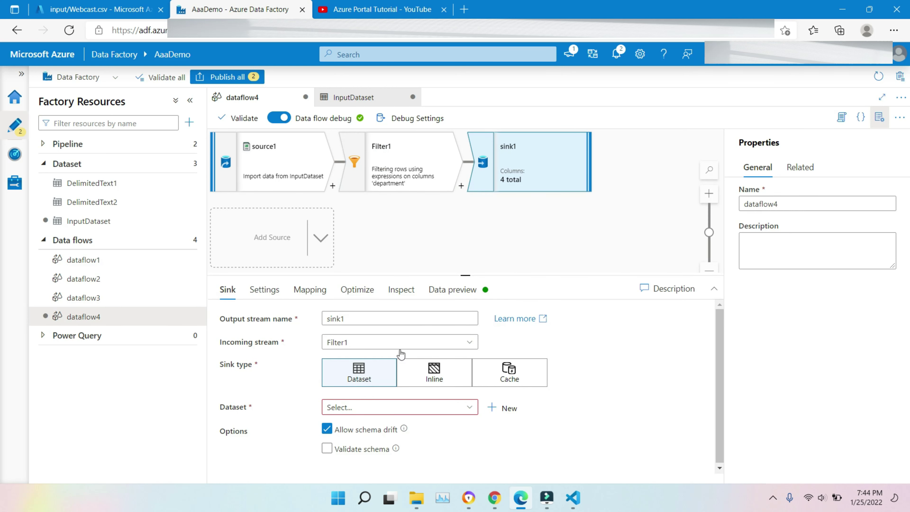
- Set sink1's dataset to DelimitedText2 and open that dataset
drag(465, 274, 465, 203)
click(773, 498)
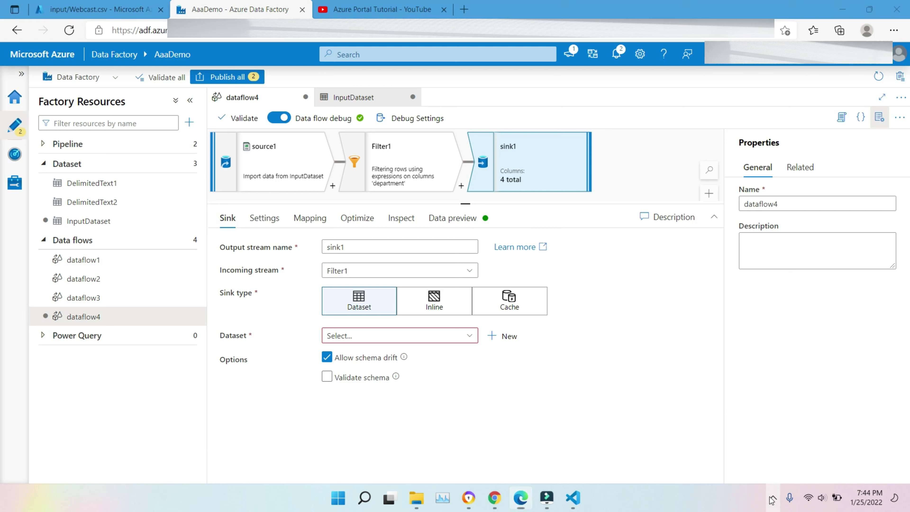
click(773, 498)
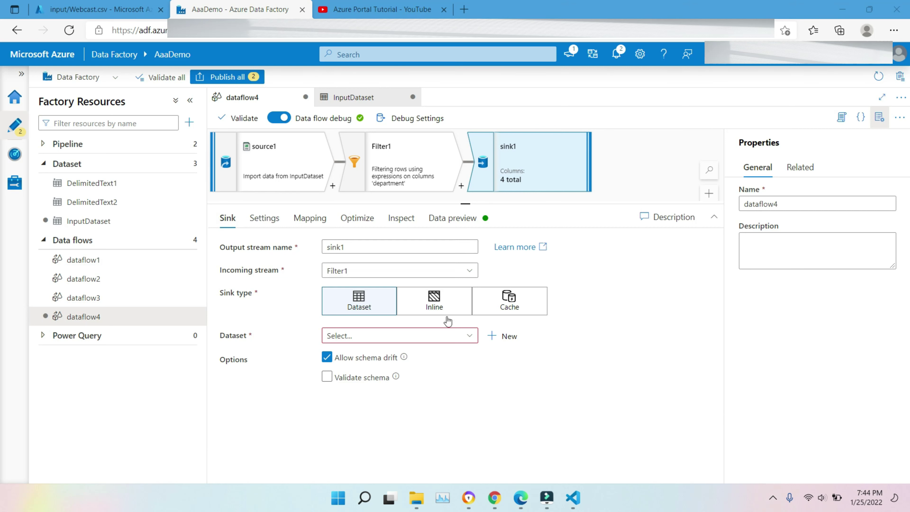
click(430, 336)
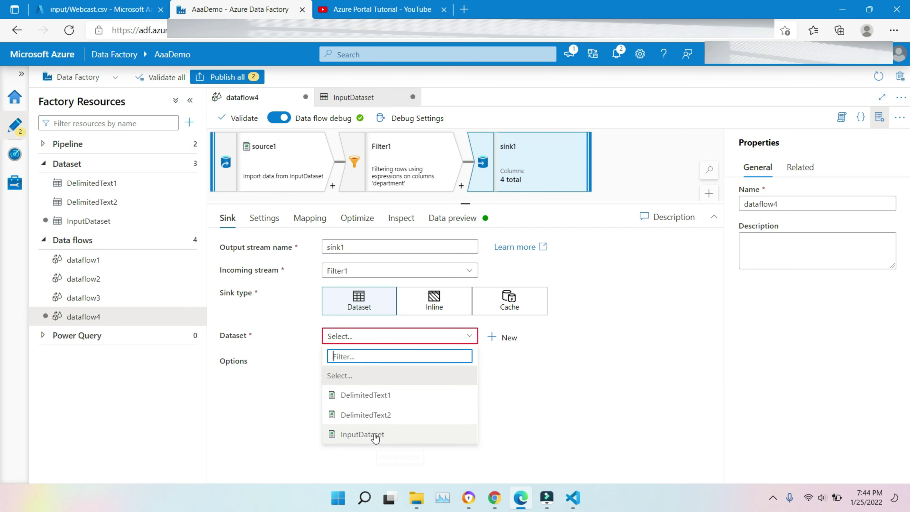
click(381, 418)
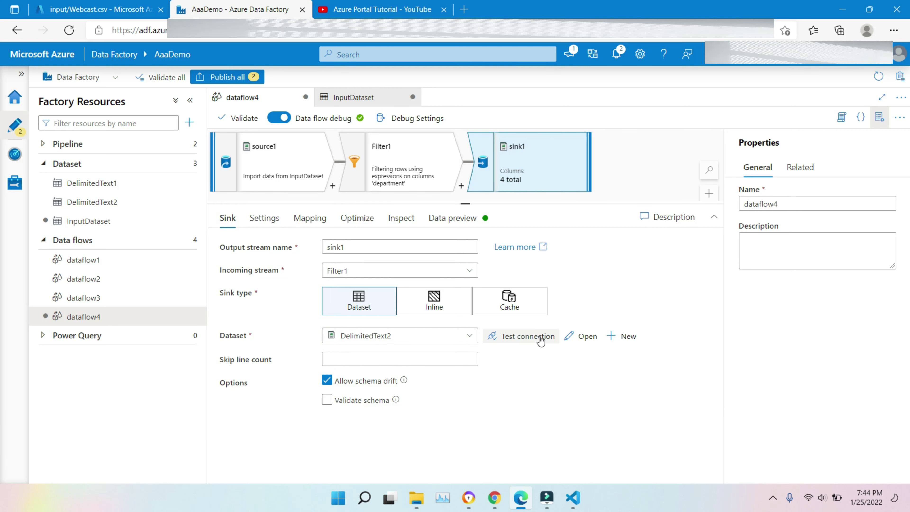
click(584, 336)
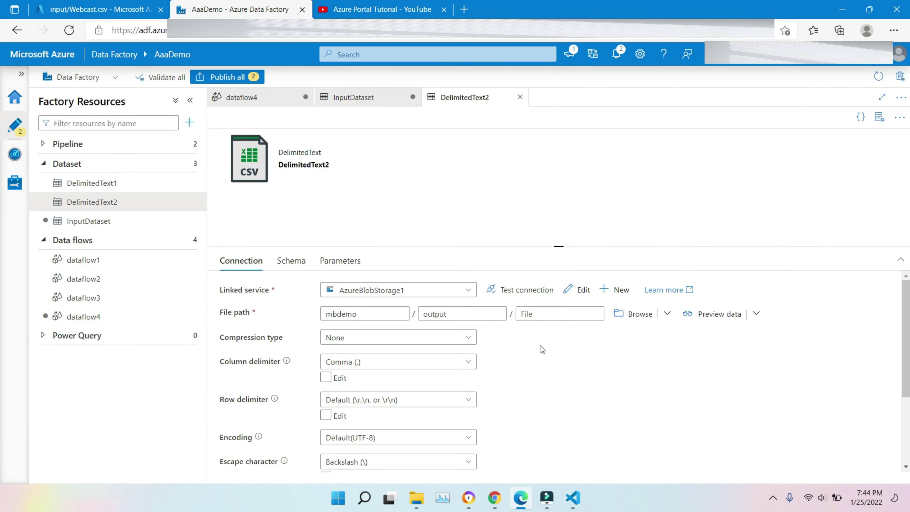
- Configure sink1 to output to a single file named FilterStar.csv with a single partition
click(352, 98)
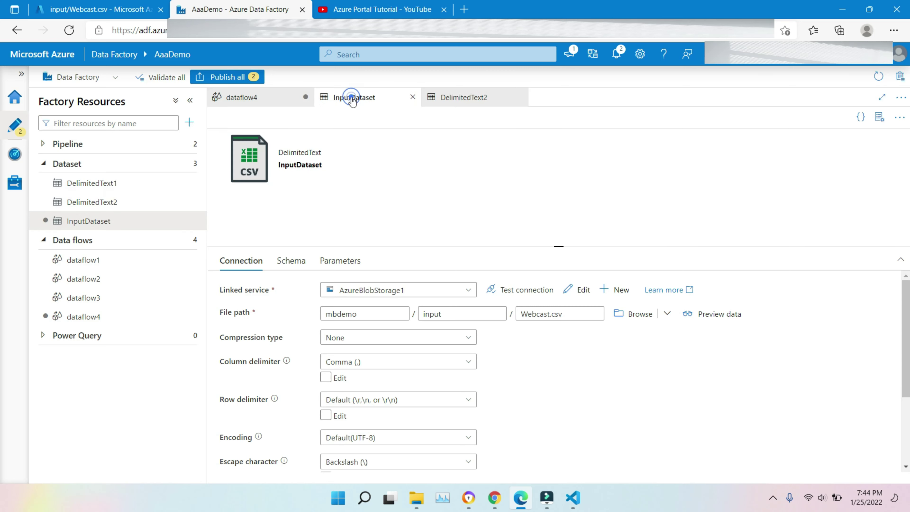
click(262, 98)
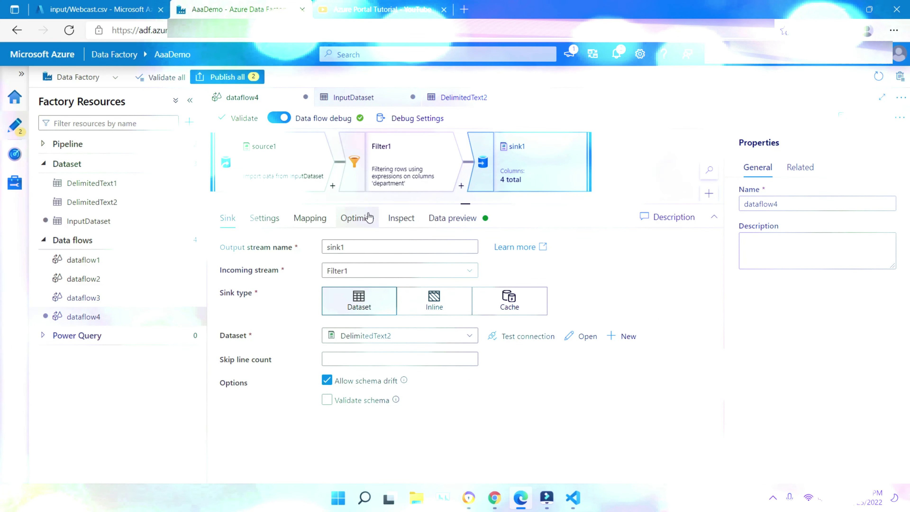
click(270, 219)
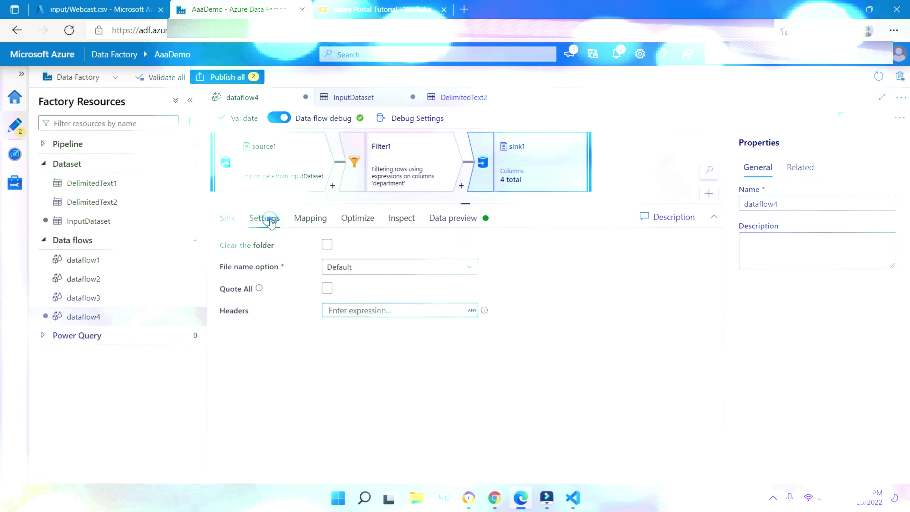
click(352, 267)
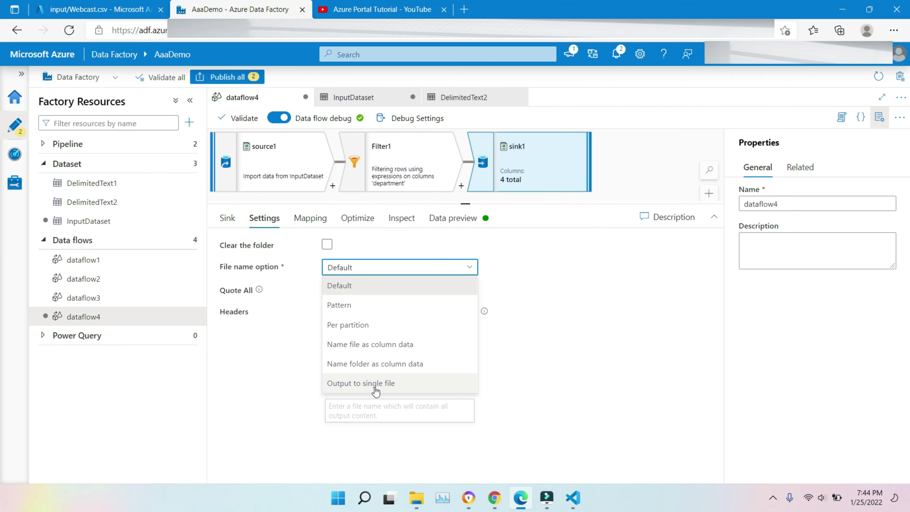
click(372, 383)
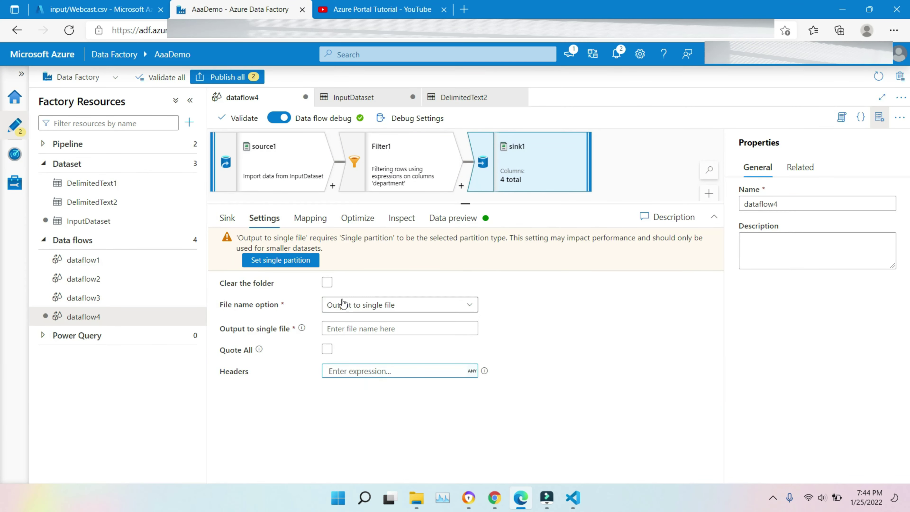
click(296, 261)
click(388, 321)
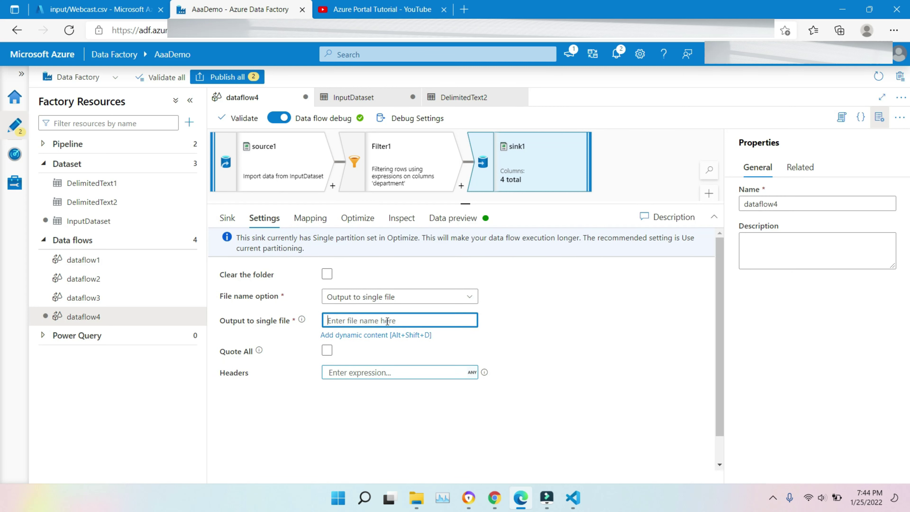
text(FilterStar.csv)
click(440, 226)
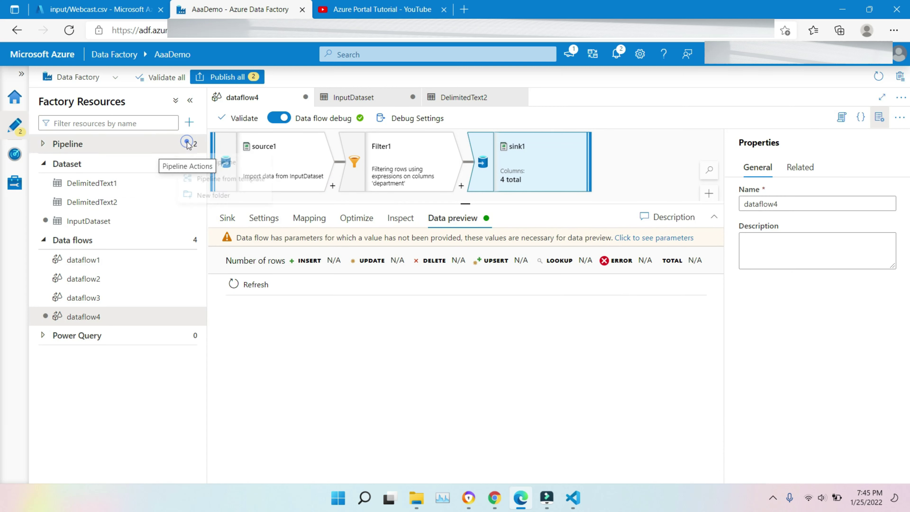
- Create a new pipeline and place a Data flow activity on its canvas
click(187, 145)
click(250, 163)
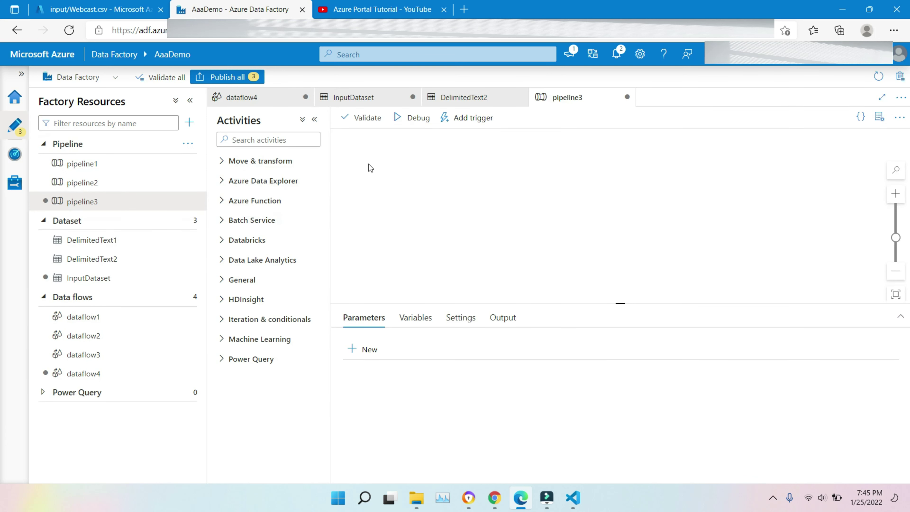
click(232, 161)
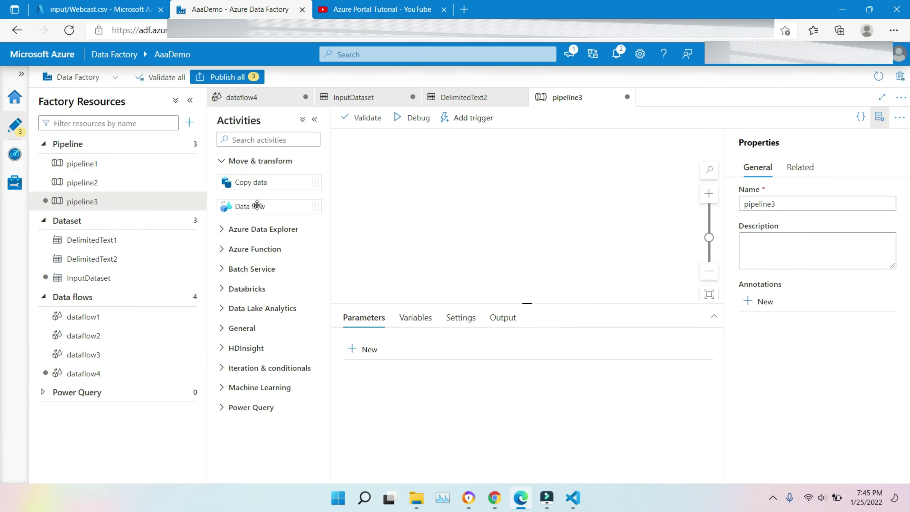
drag(258, 206, 567, 223)
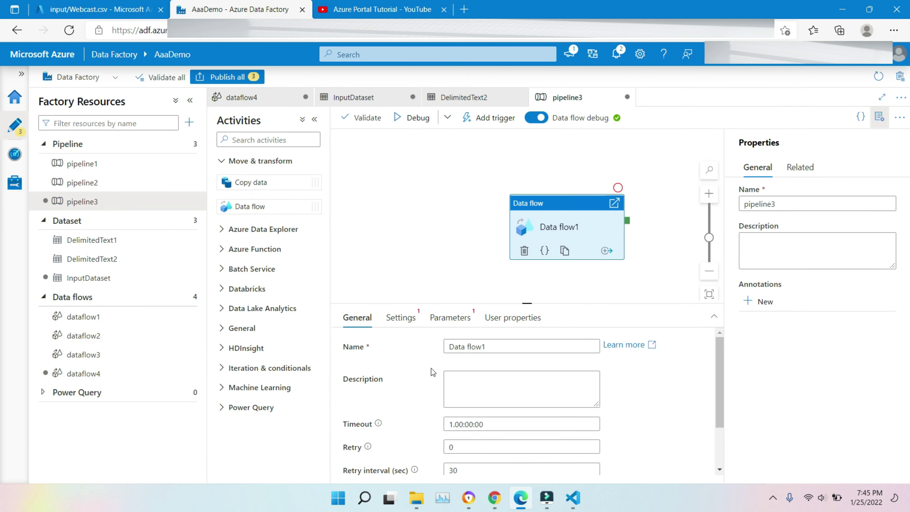
- Set the Data flow1 activity to run dataflow4
click(409, 317)
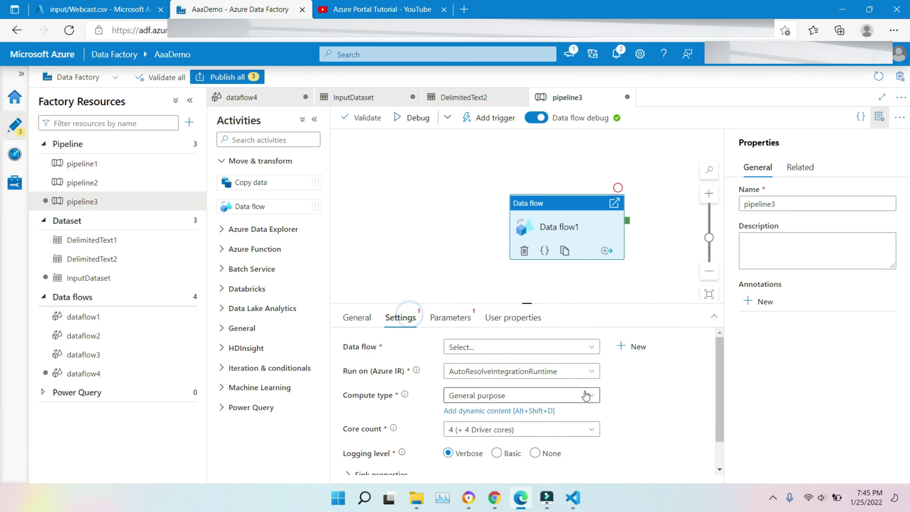
click(590, 346)
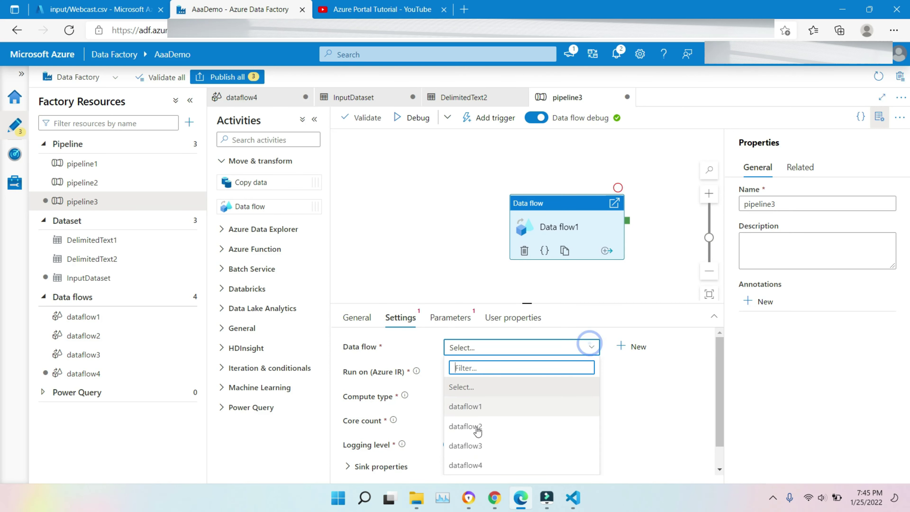
click(465, 465)
click(419, 234)
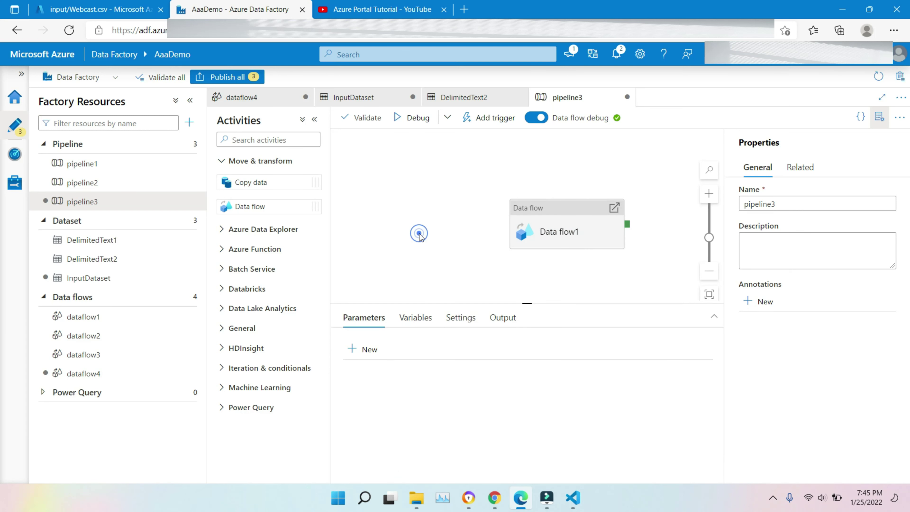
- Review the activity's data flow parameters and add a String parameter named Category to pipeline3
click(555, 206)
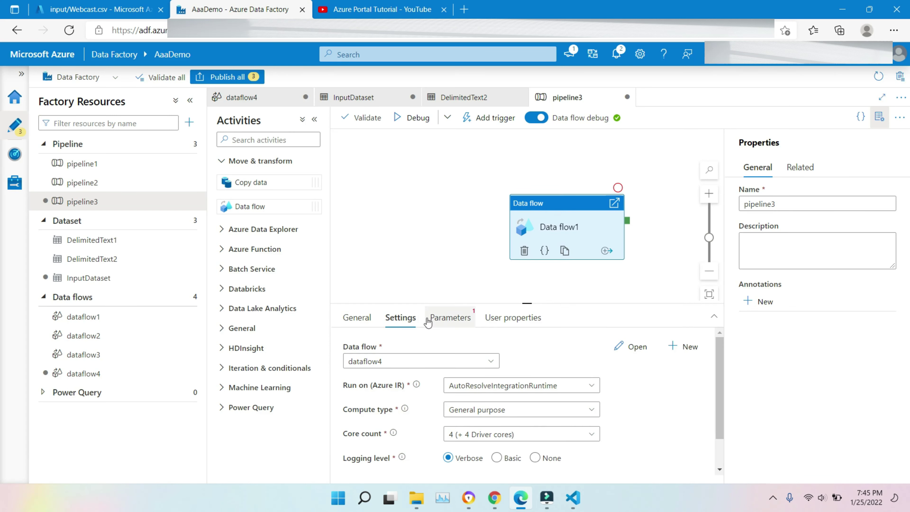
click(455, 317)
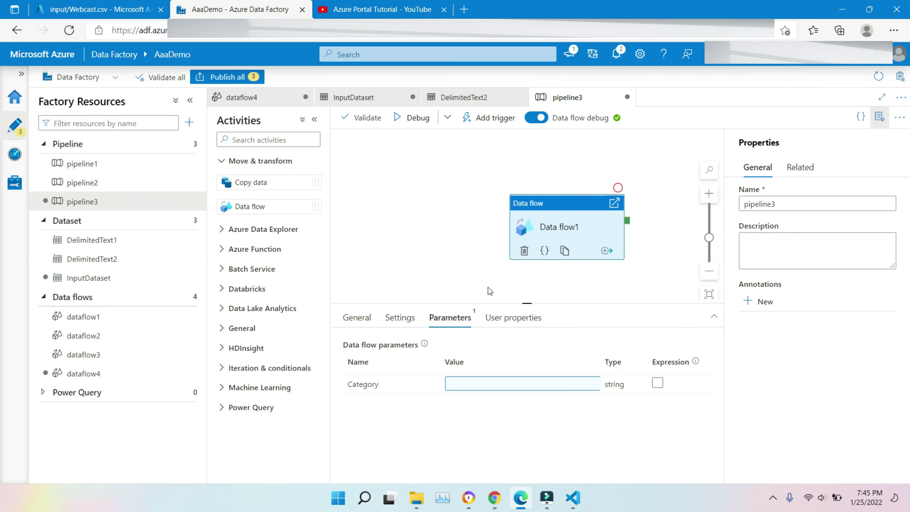
click(444, 257)
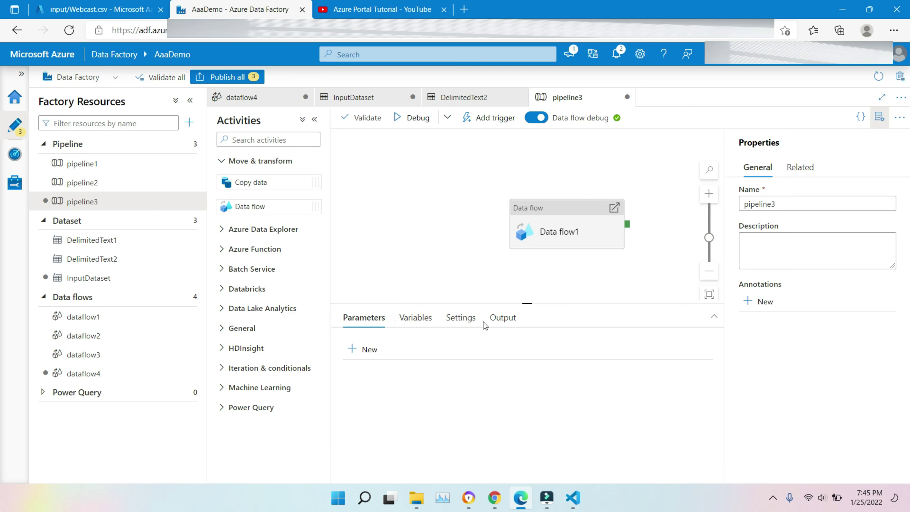
click(462, 320)
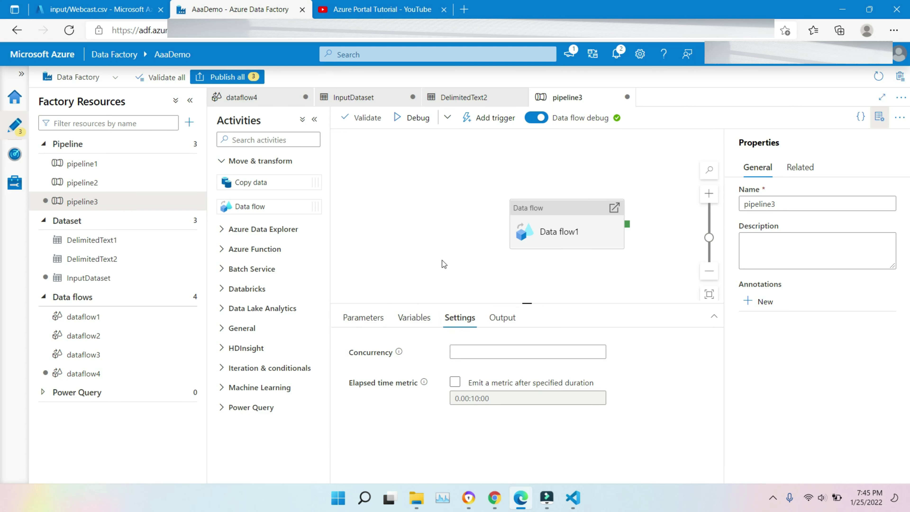
click(359, 317)
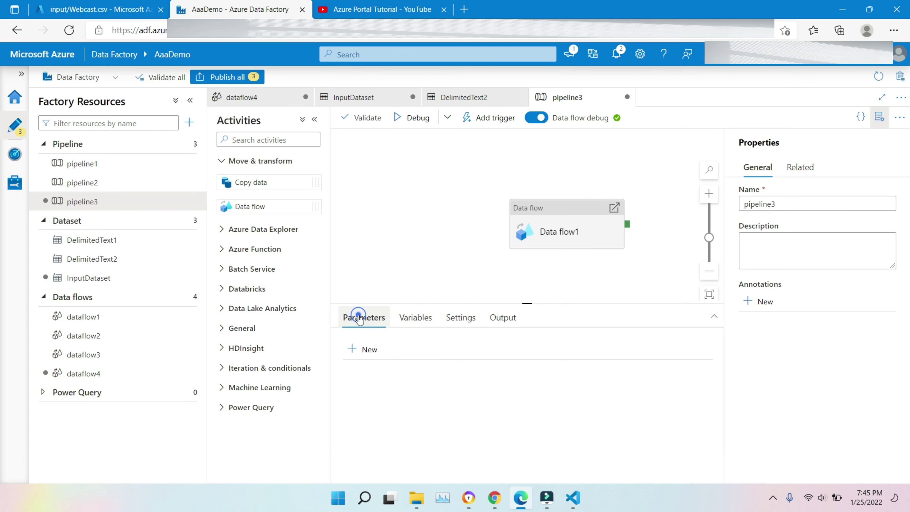
click(363, 348)
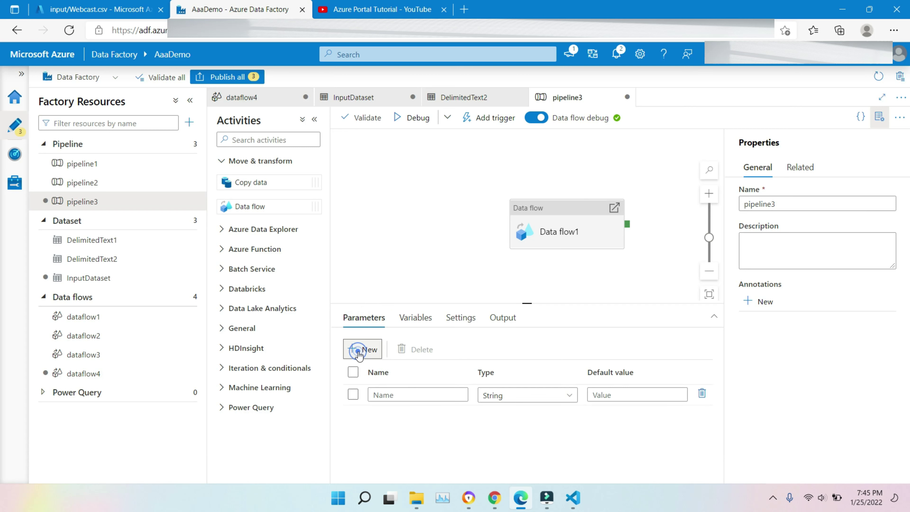
click(419, 392)
text(Category)
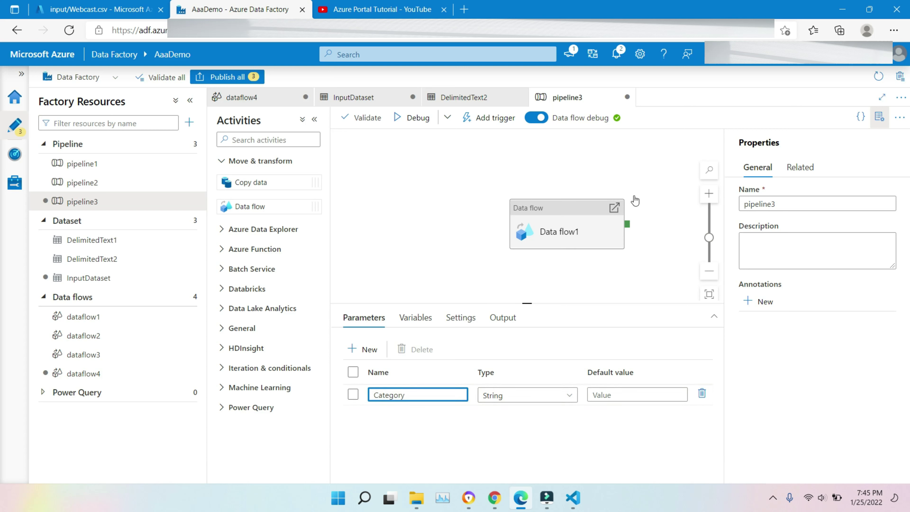
click(572, 210)
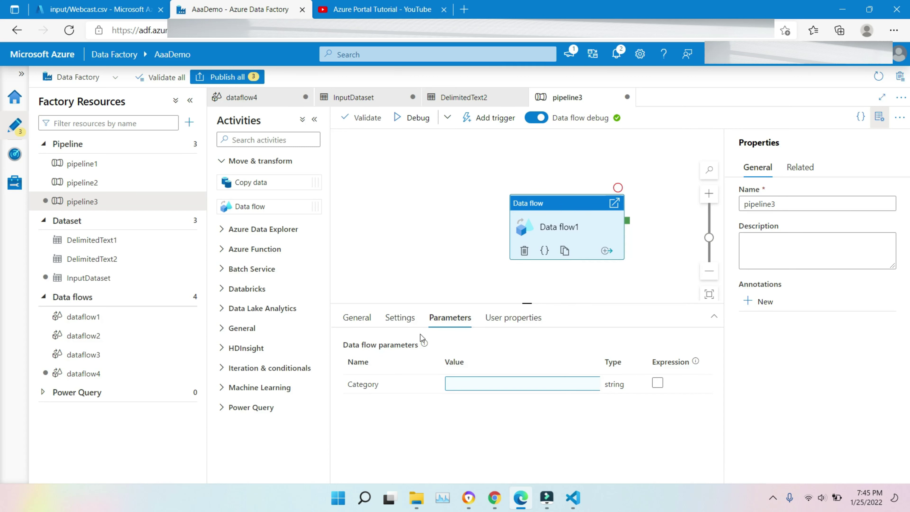
click(401, 321)
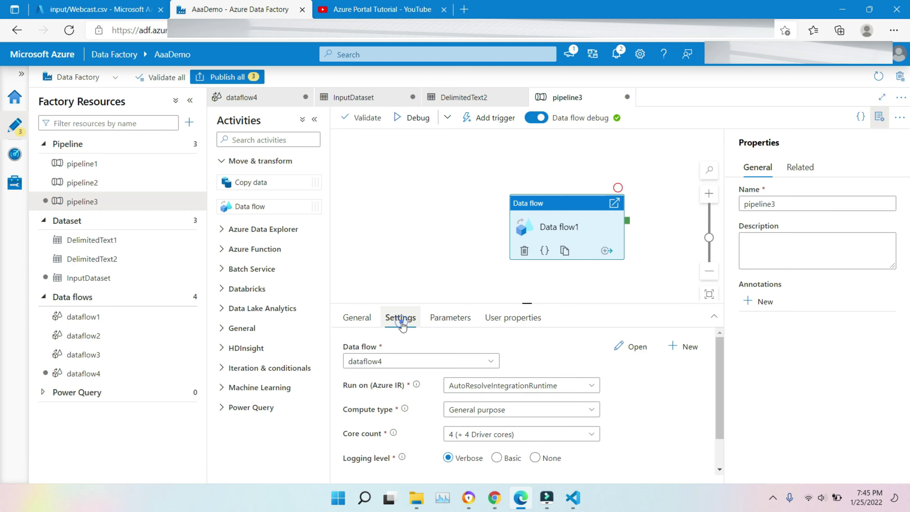
click(441, 318)
click(469, 387)
click(468, 386)
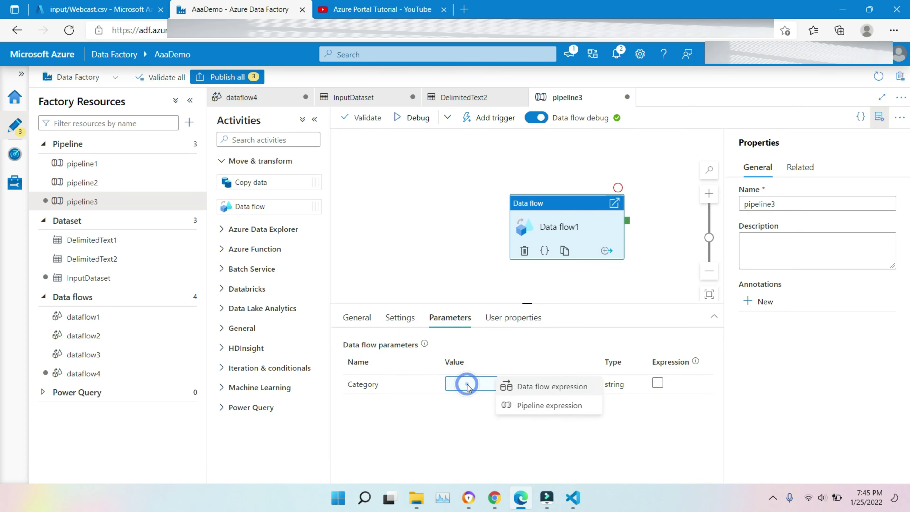
click(549, 406)
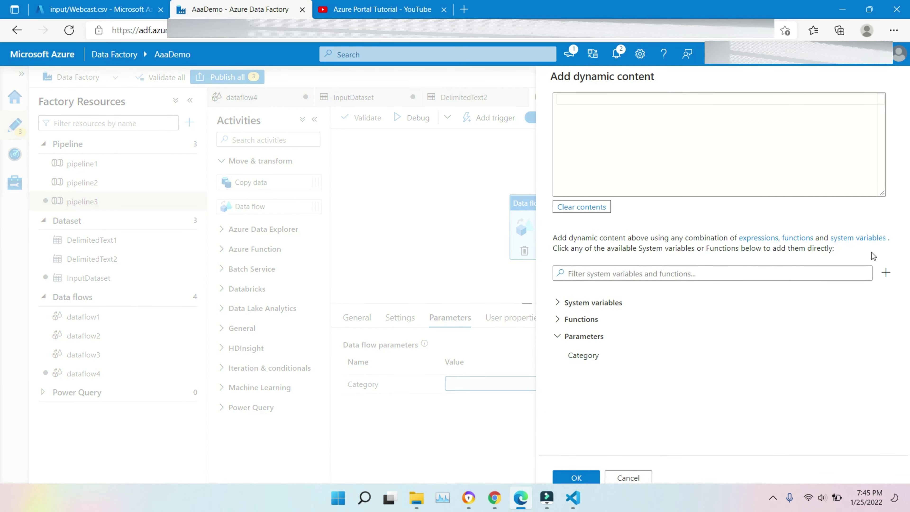
click(583, 355)
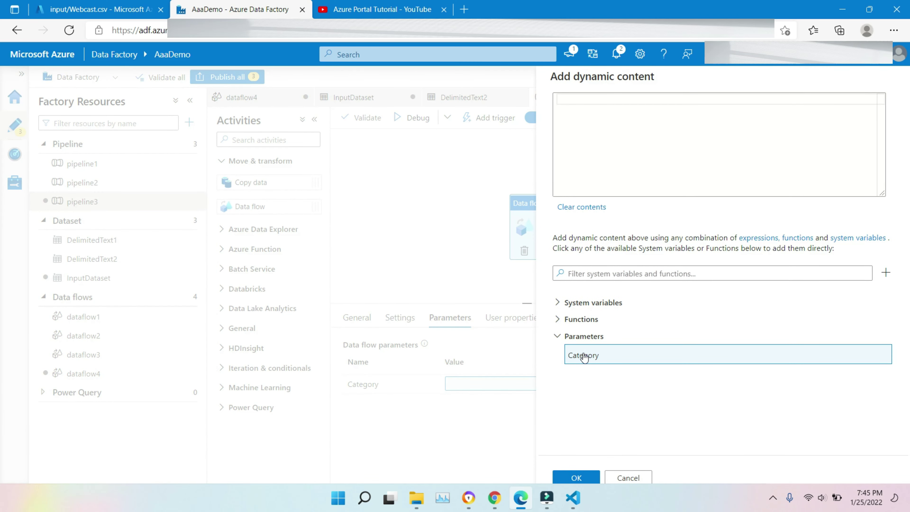
click(584, 479)
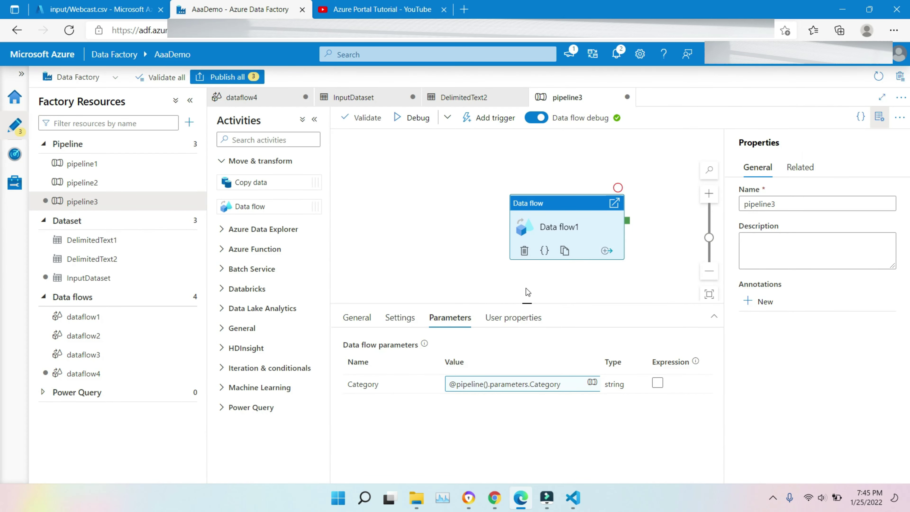
- Open a debug run of pipeline3, and copy the department value WebSeries from Webcast.csv in Visual Studio Code
click(468, 268)
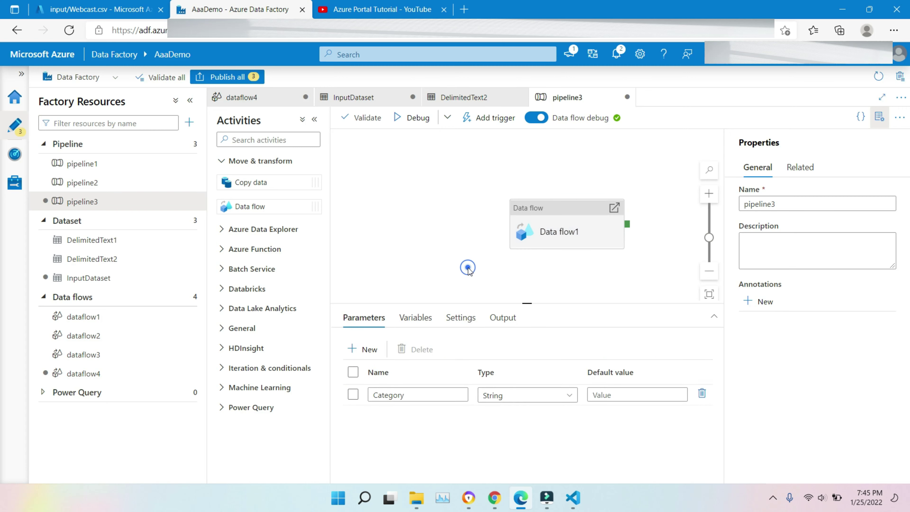
click(405, 120)
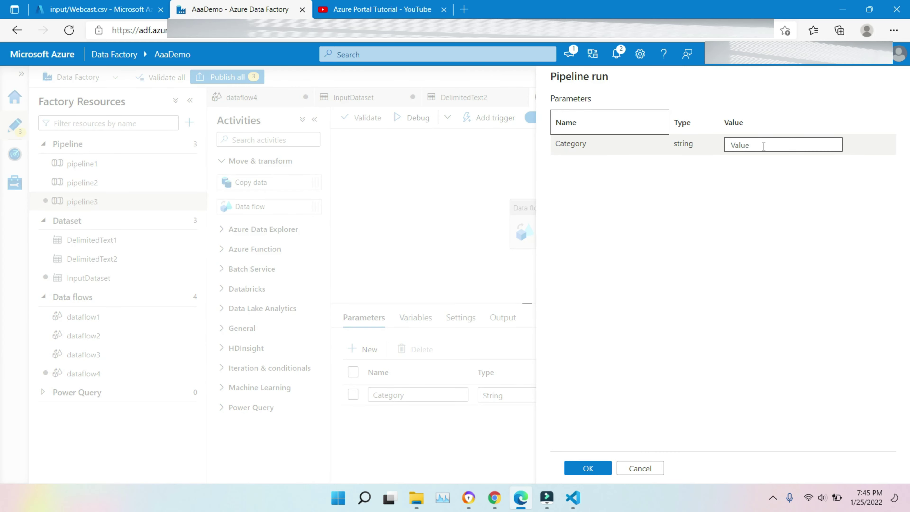
click(764, 146)
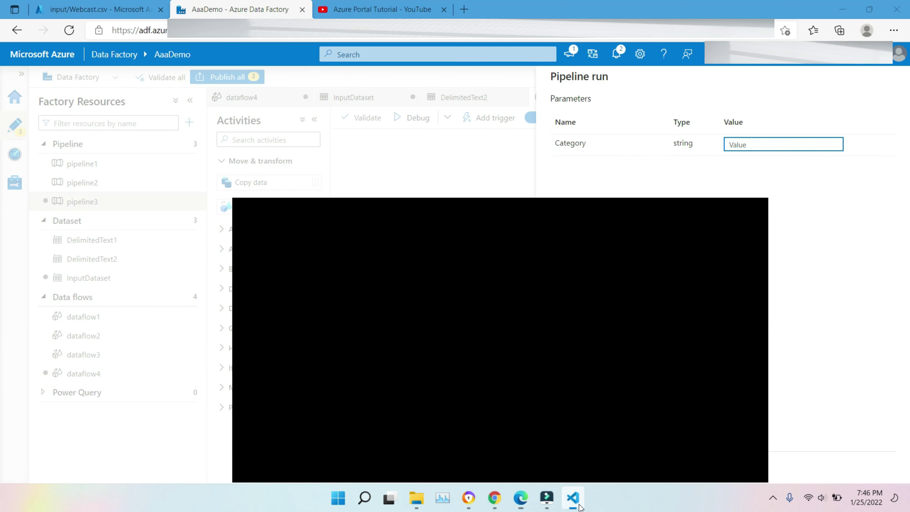
click(573, 497)
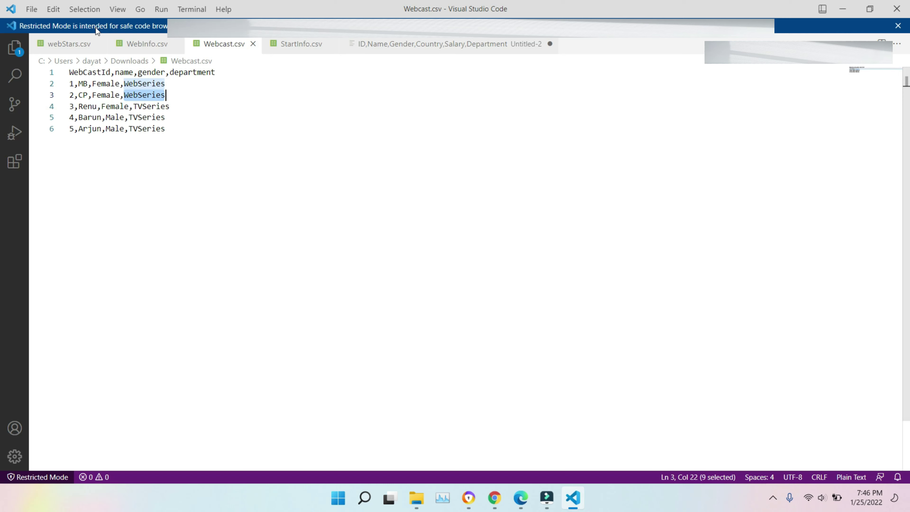
double_click(197, 104)
click(158, 95)
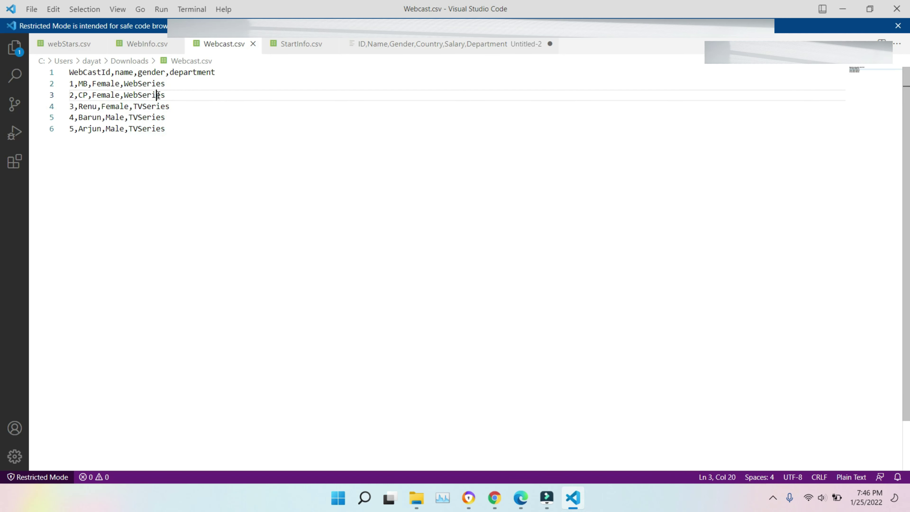
double_click(158, 95)
key(ctrl+c)
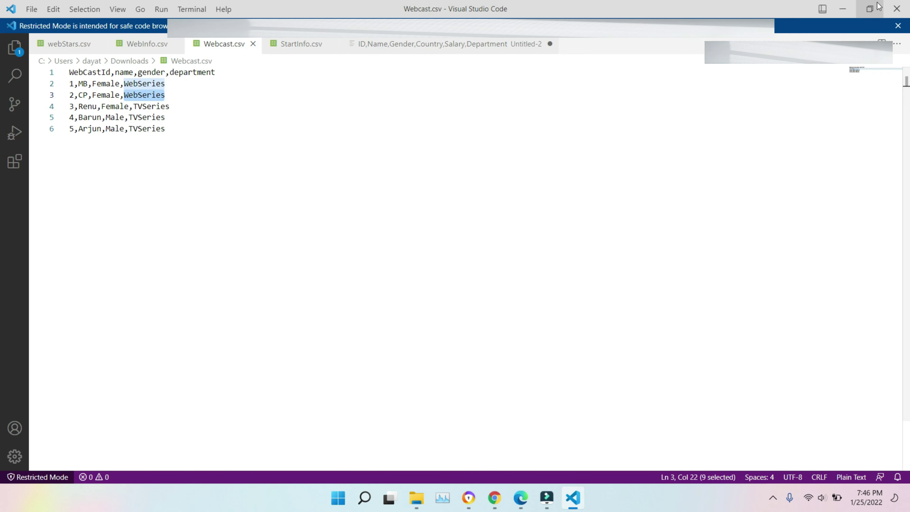
click(844, 8)
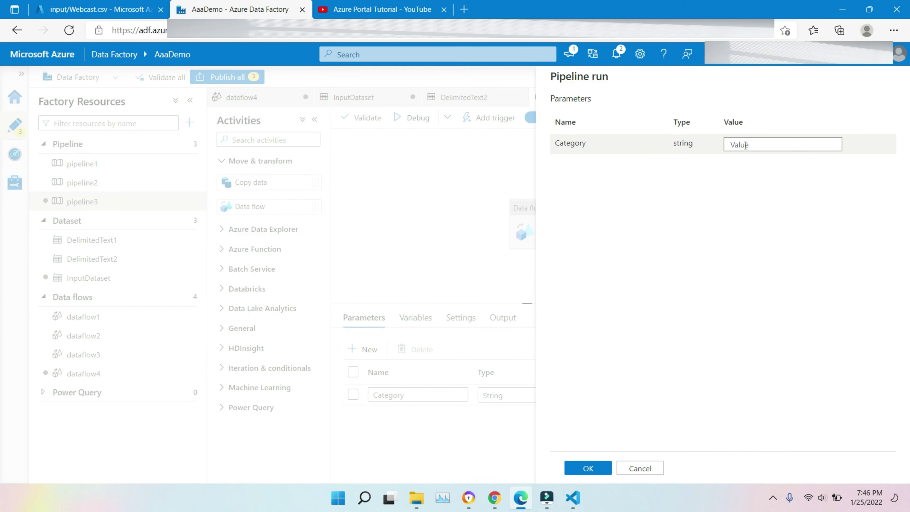
- Set the pipeline run's Category value to WebSeries and start the debug run
click(745, 145)
key(ctrl+v)
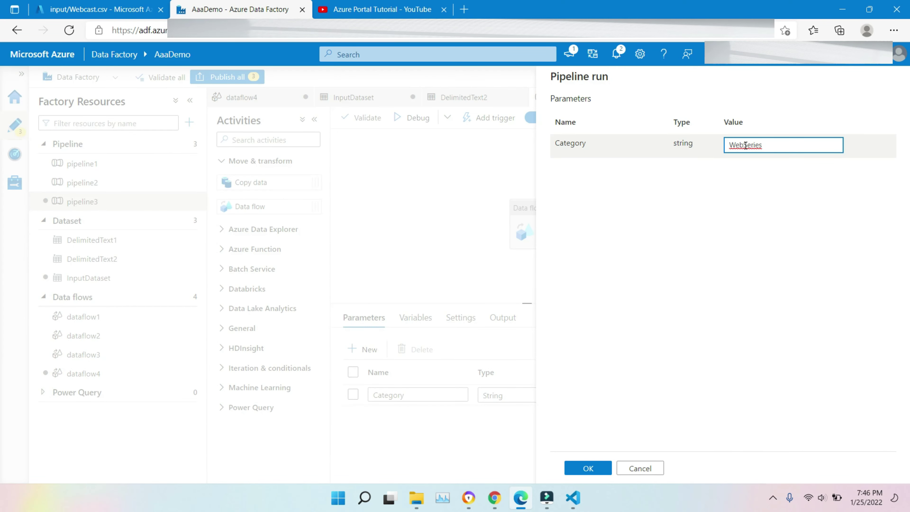
click(590, 468)
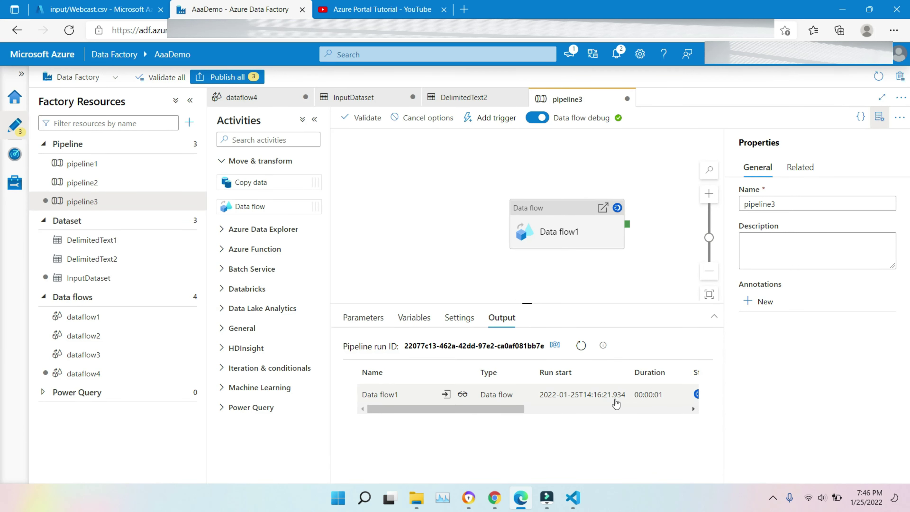
- Open the settings of the Data flow1 activity and cancel the debug run in progress
click(536, 208)
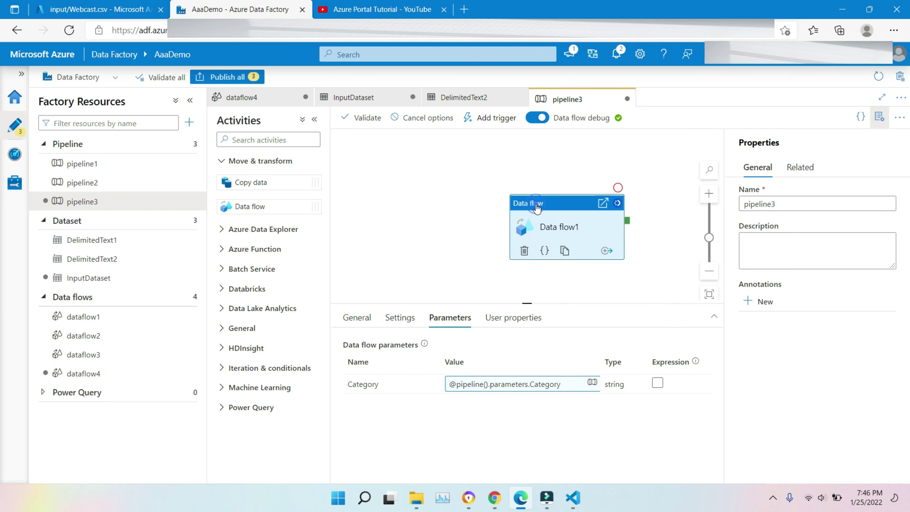
click(400, 318)
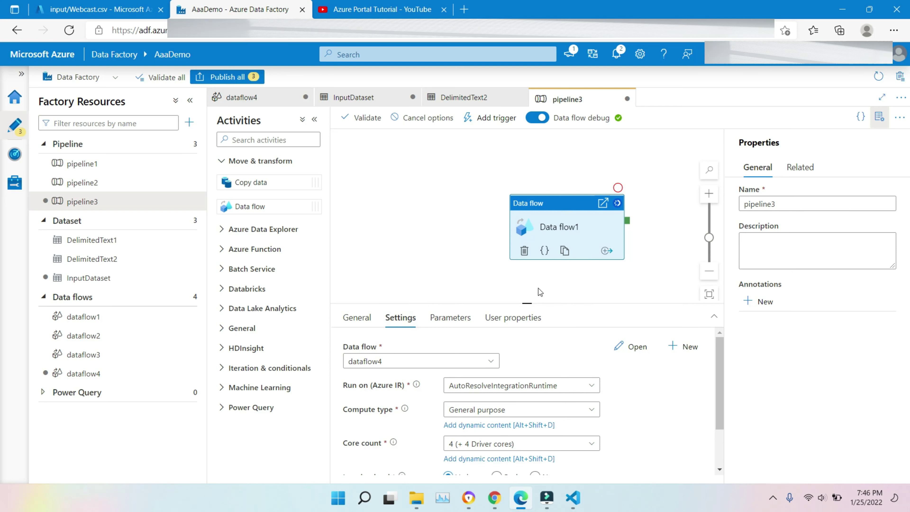
click(418, 120)
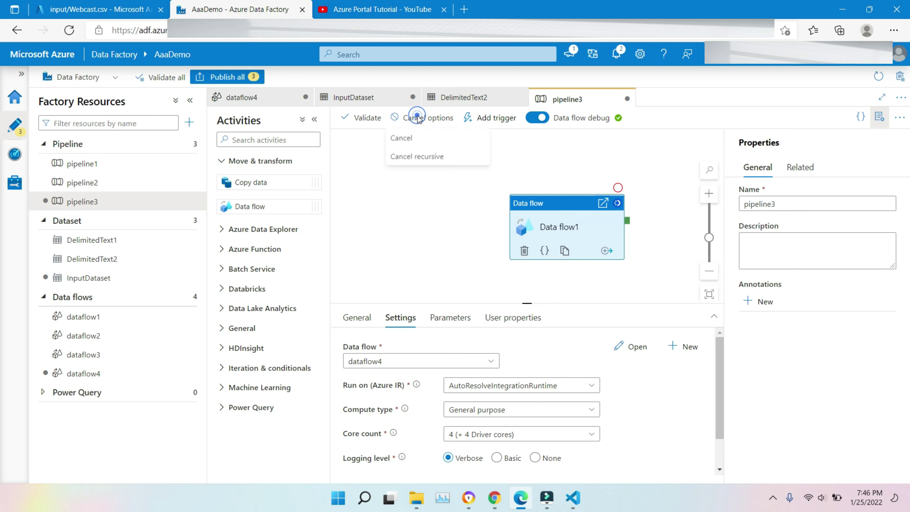
click(404, 136)
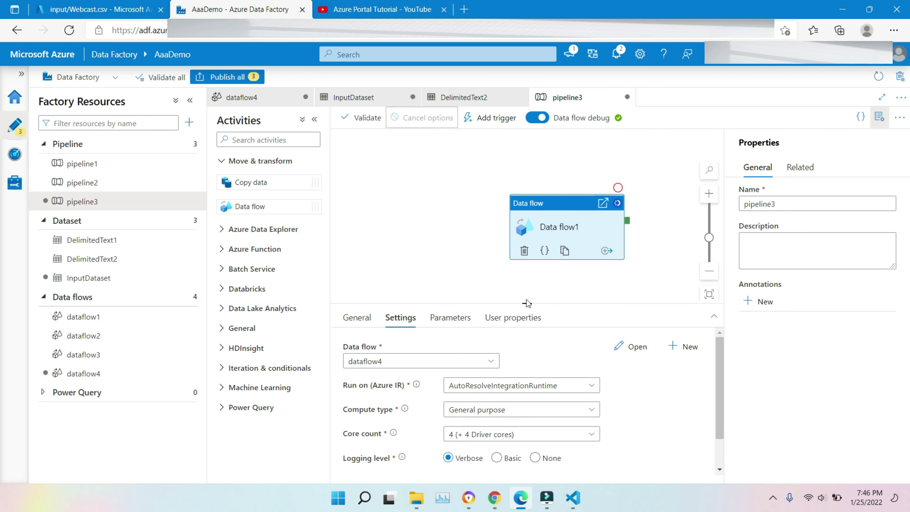
- Set Data flow1's core count to 8 (+ 8 Driver cores)
drag(526, 303, 527, 245)
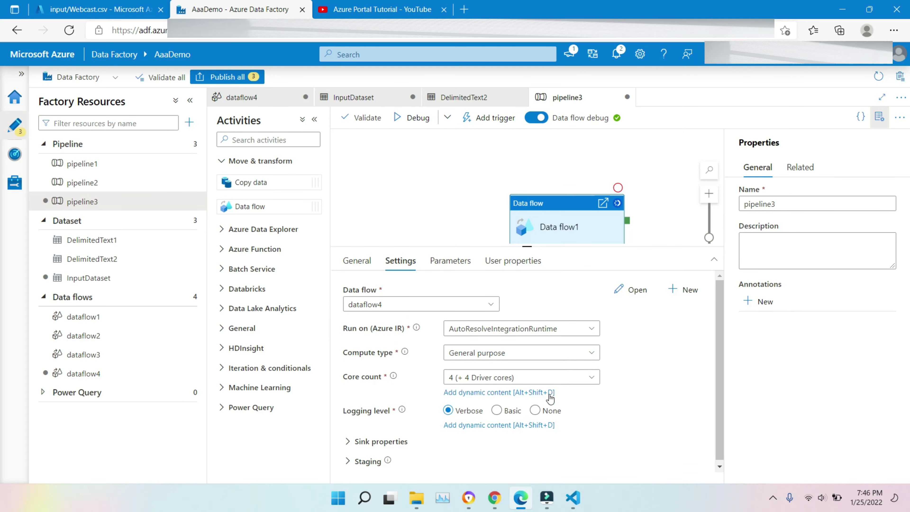
click(573, 382)
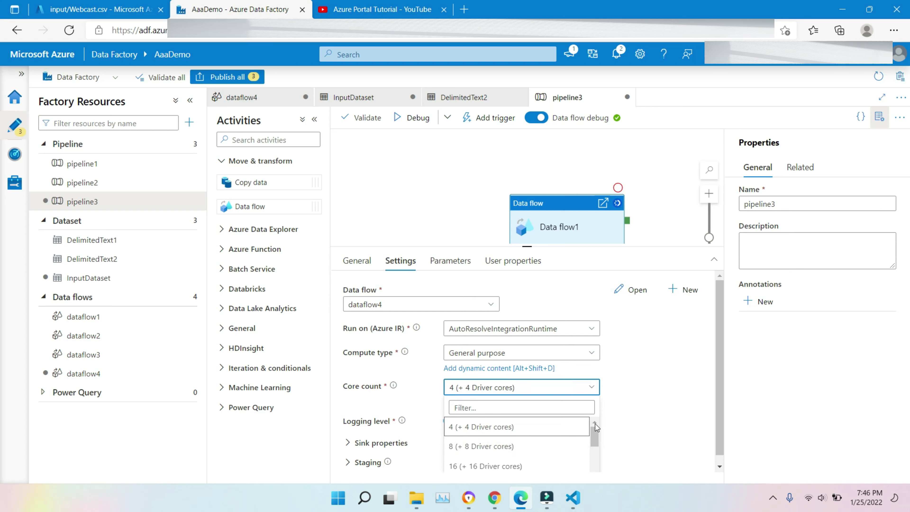
drag(595, 424, 590, 446)
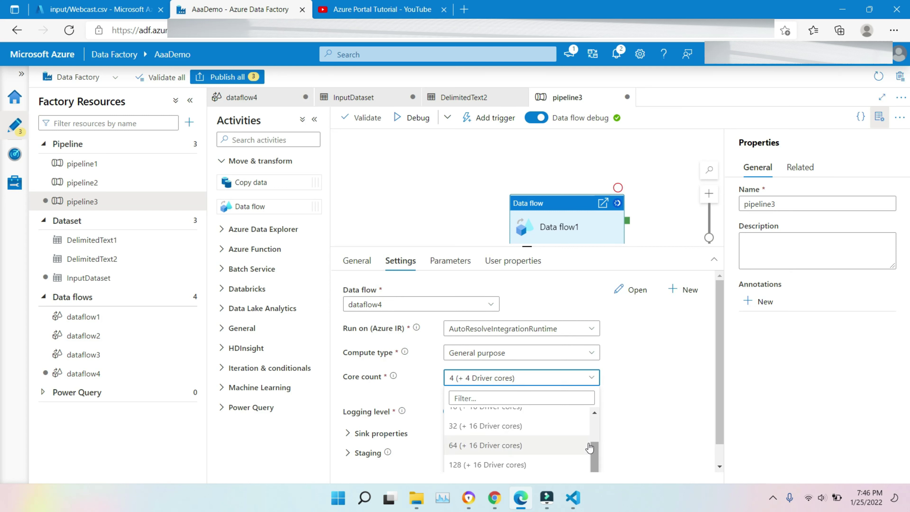
scroll(529, 447, up, 3)
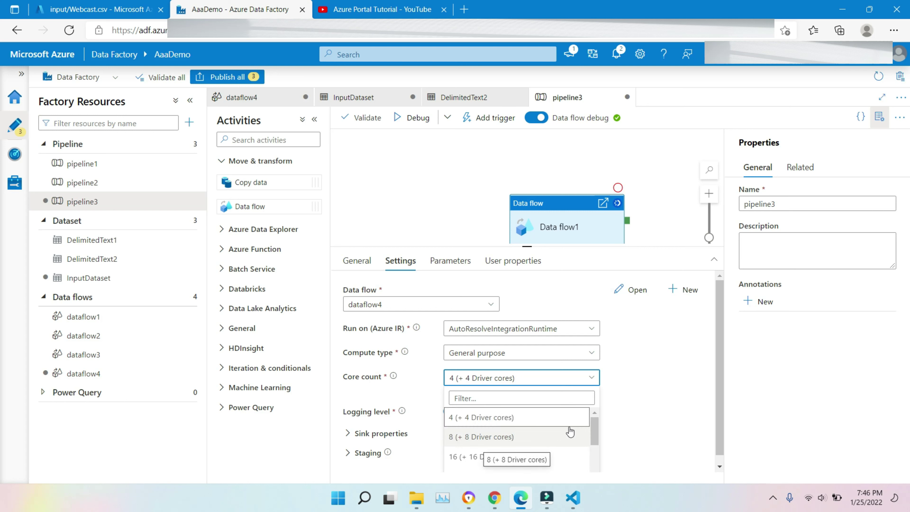
drag(590, 432, 593, 469)
click(590, 376)
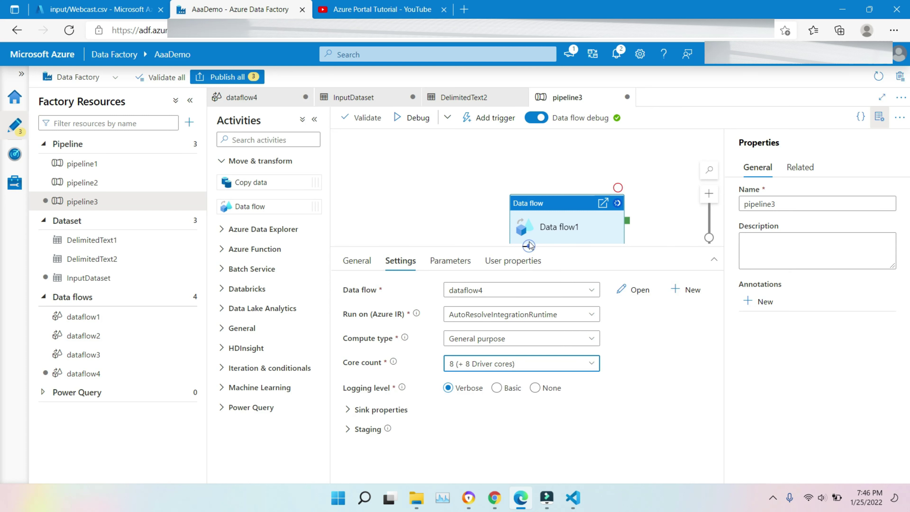
- Raise Data flow1's core count to 64 (+ 16 Driver cores)
drag(529, 246, 527, 161)
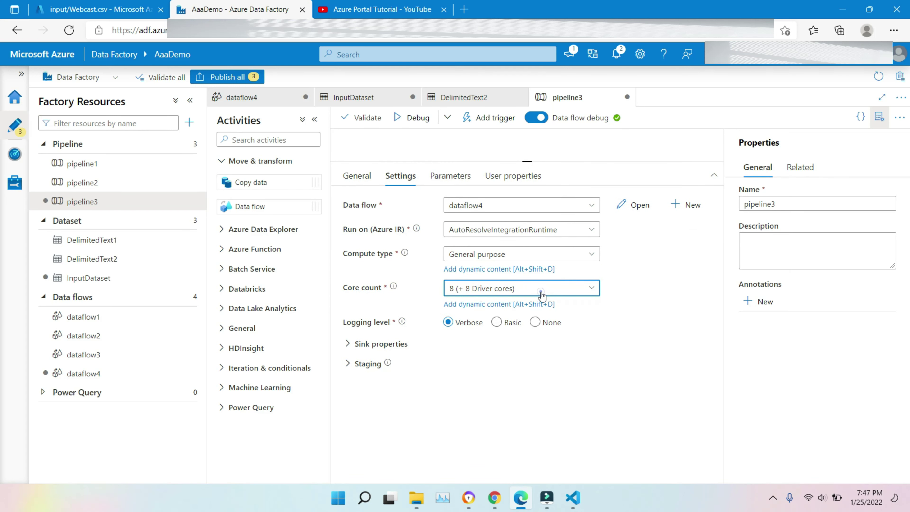
click(541, 293)
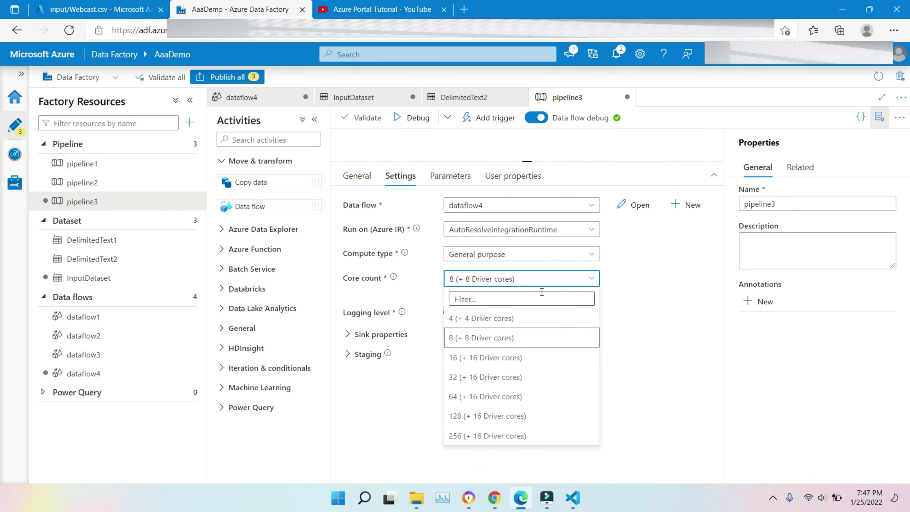
click(483, 396)
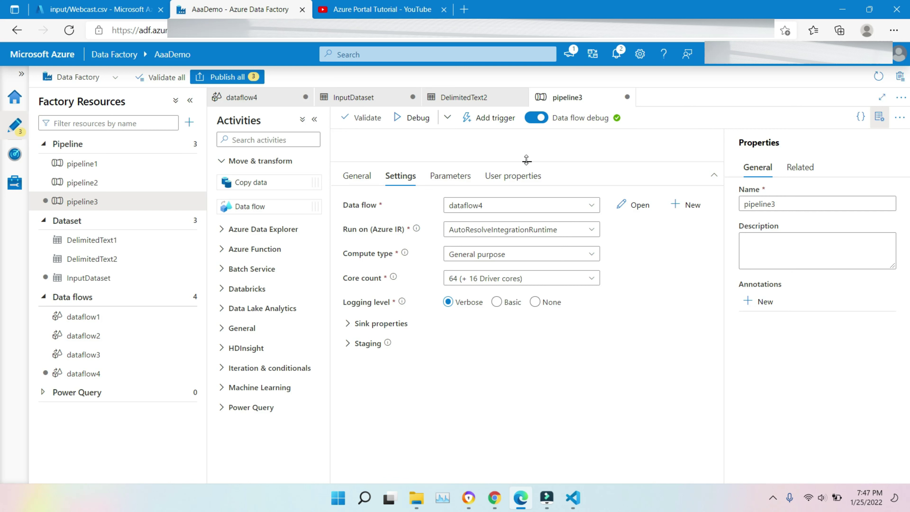
- Set Data flow1's core count to 32 (+ 16 Driver cores)
drag(526, 159, 526, 176)
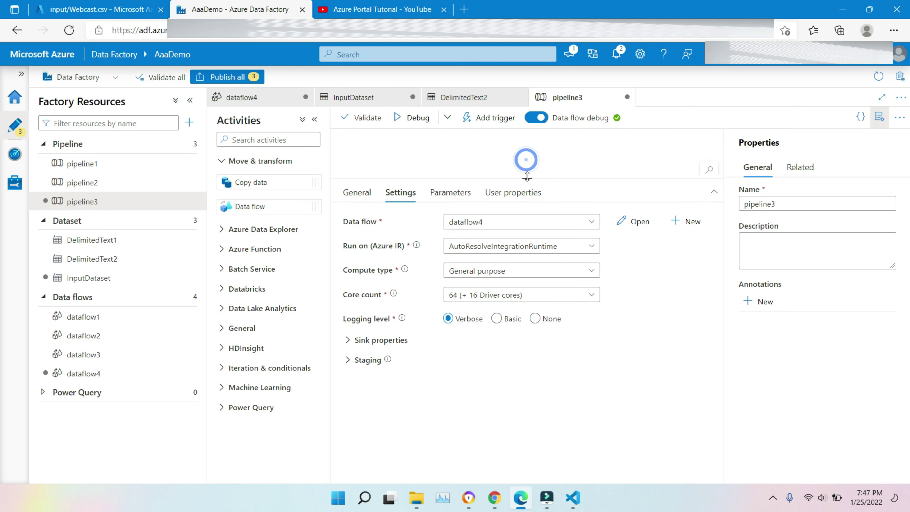
click(562, 305)
click(473, 407)
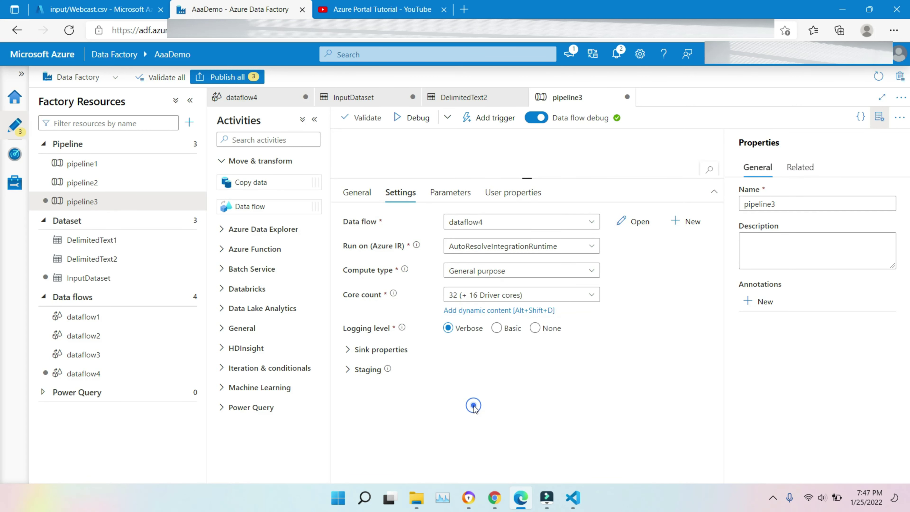
drag(526, 178, 555, 300)
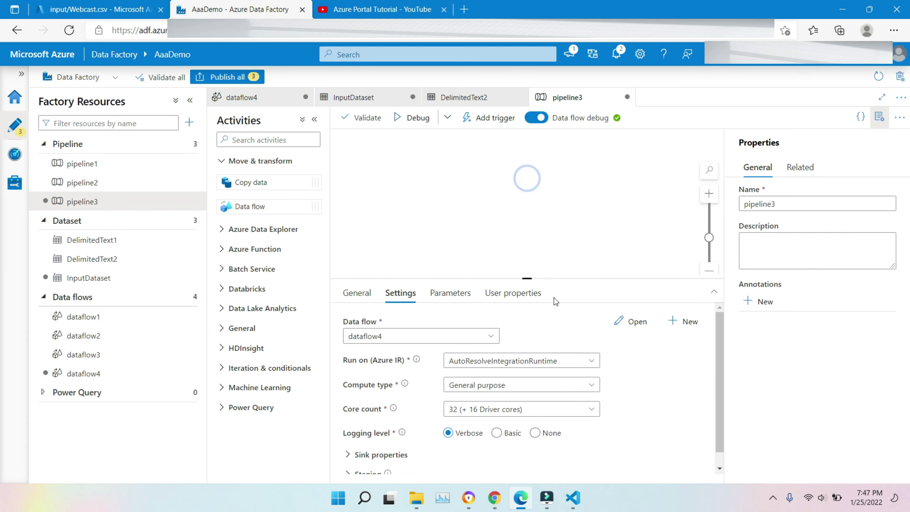
- Start a debug run of pipeline3 with Category set to WebSeries, and refresh the run output to check its status
click(414, 119)
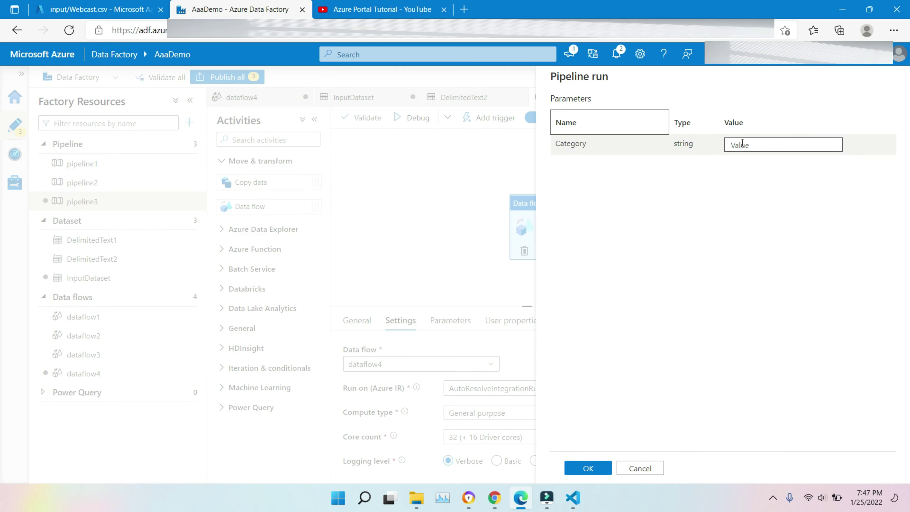
click(742, 144)
text(WebSeries)
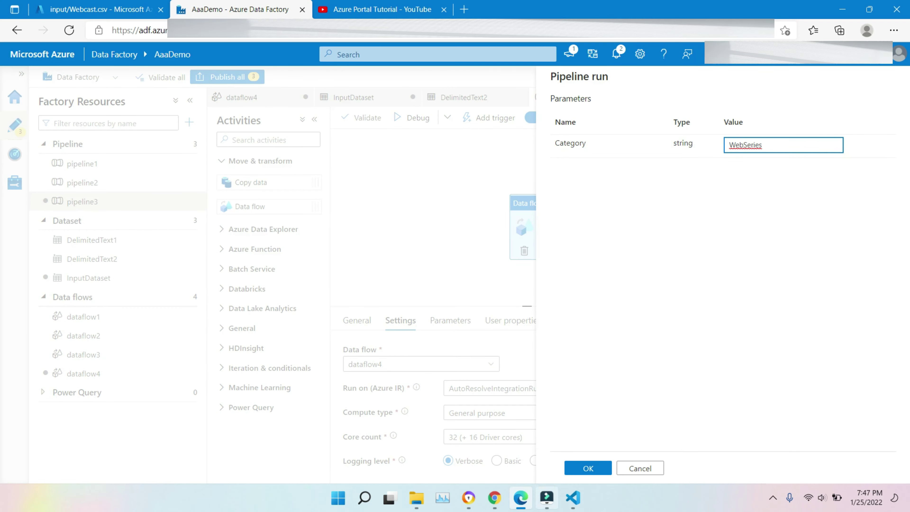
click(589, 469)
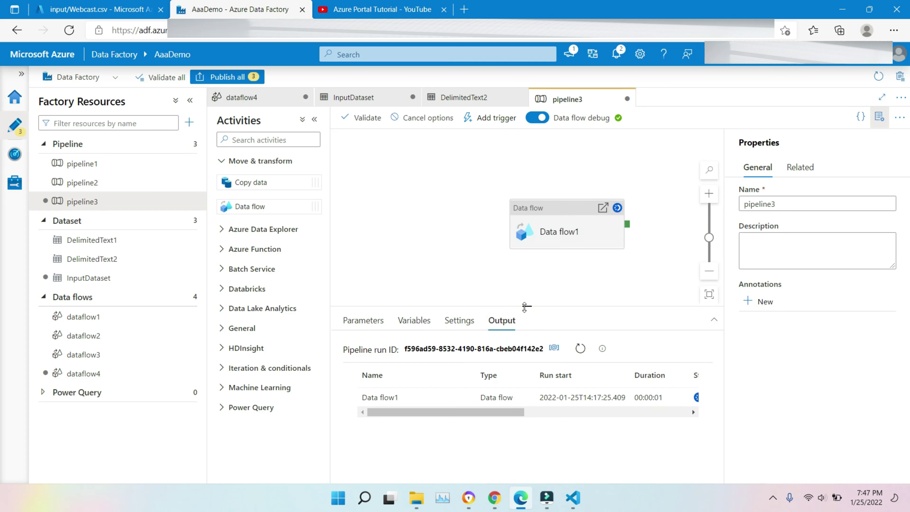
drag(525, 304, 530, 275)
click(580, 317)
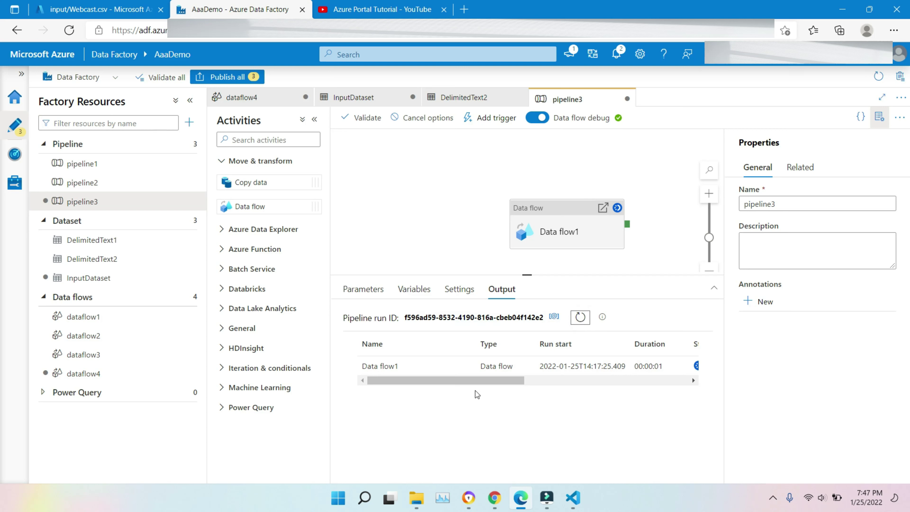
drag(490, 381, 553, 383)
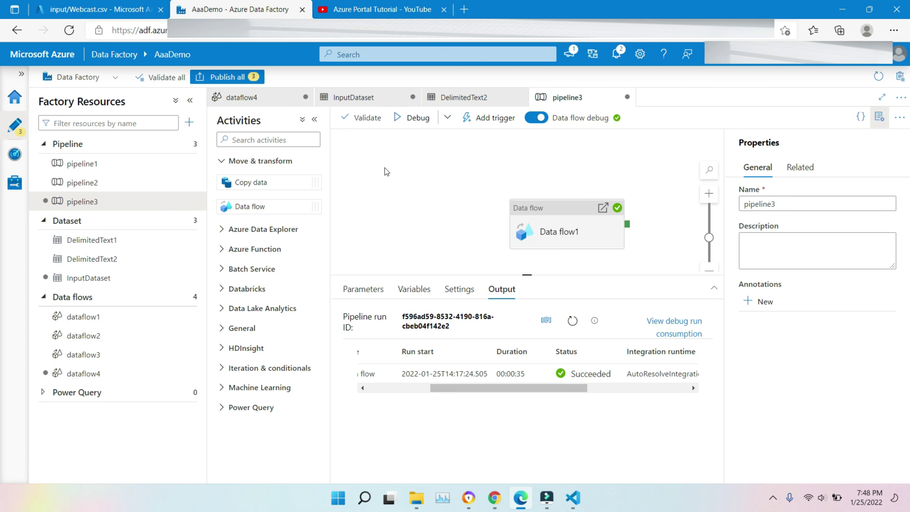
- Open FilterStar.csv from the output folder of the mbdemo container in the Azure portal and examine its department values
click(111, 11)
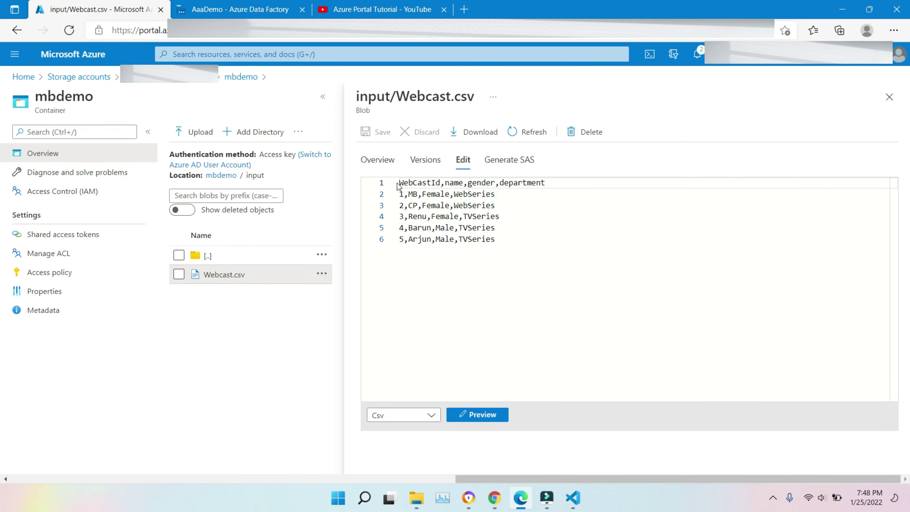
click(888, 96)
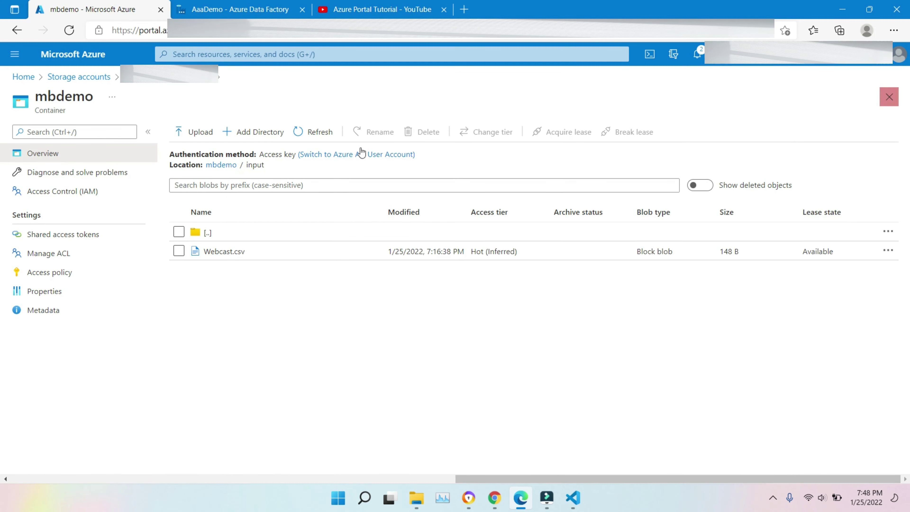
click(218, 166)
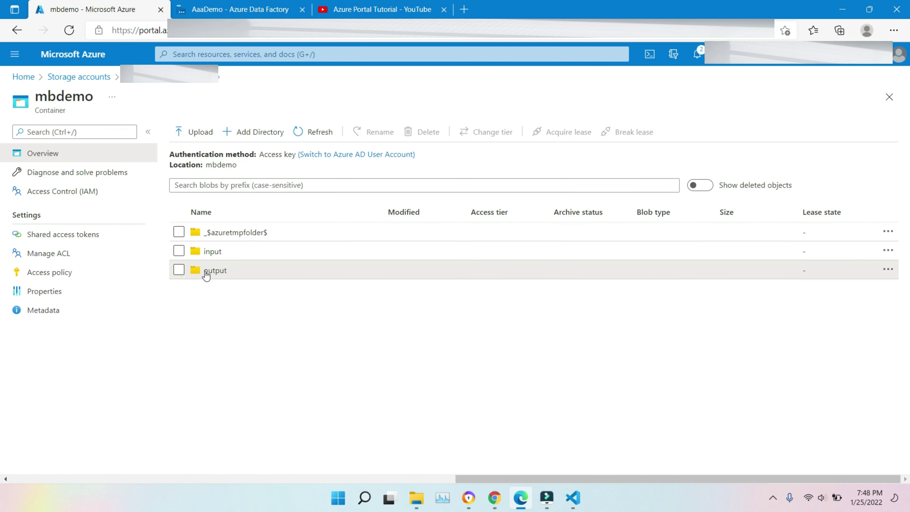
click(204, 273)
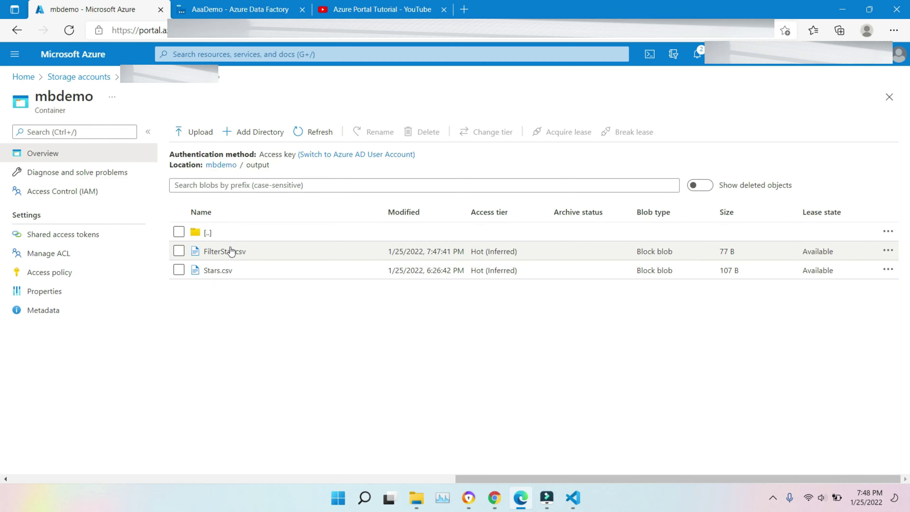
click(231, 251)
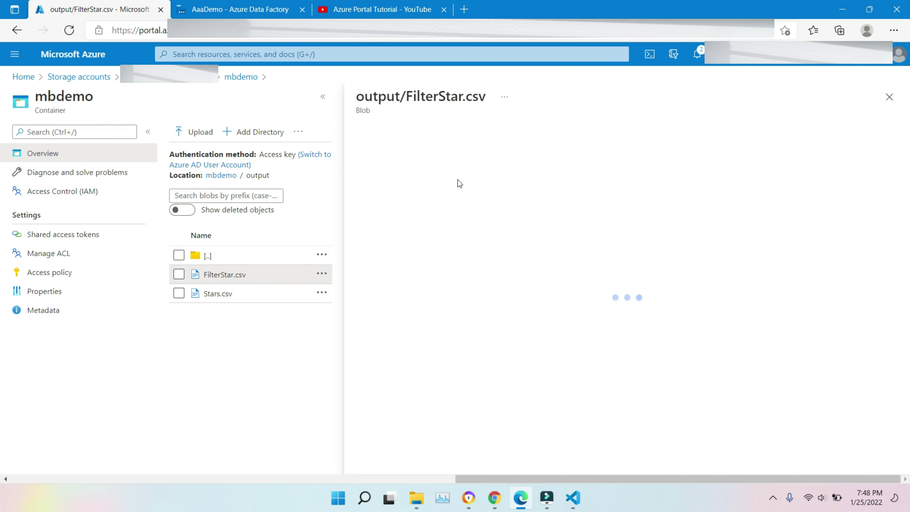
click(464, 159)
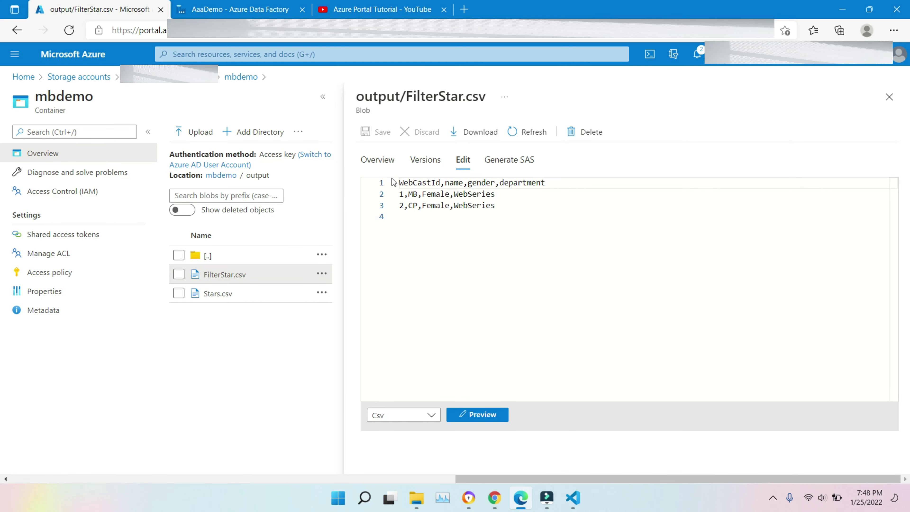
double_click(462, 196)
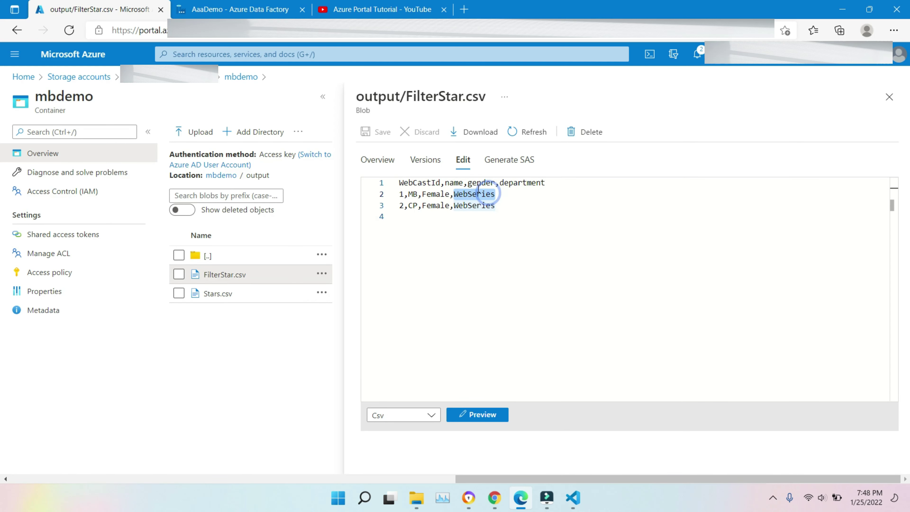
click(479, 190)
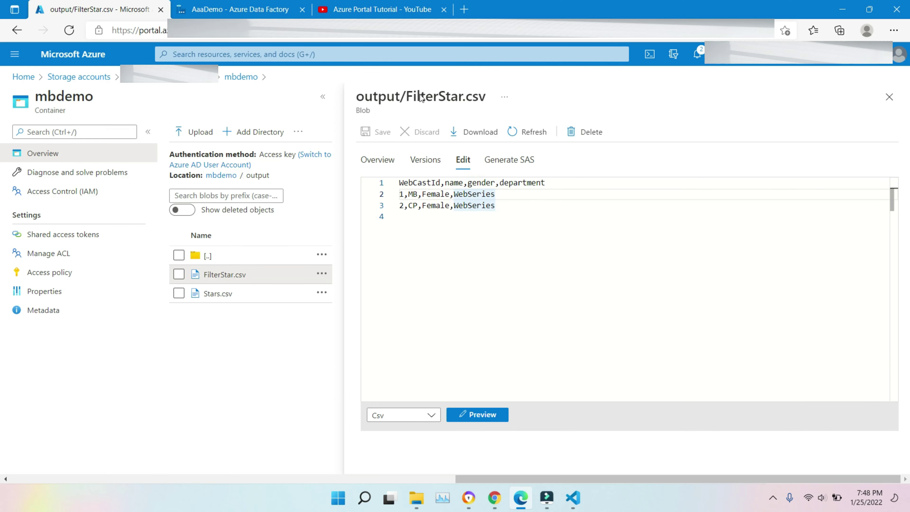
- Open another debug run of pipeline3 in Azure Data Factory, and copy the department value TVSeries from Webcast.csv in Visual Studio Code
click(220, 5)
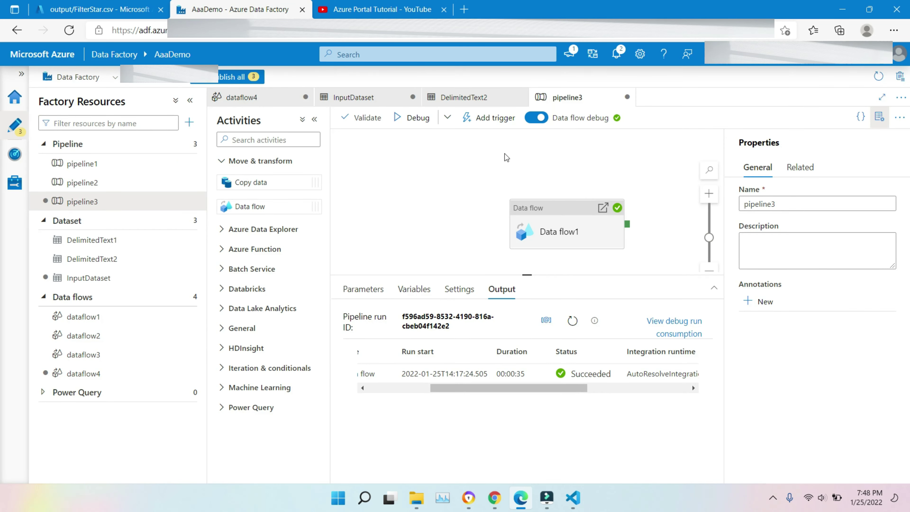
click(404, 125)
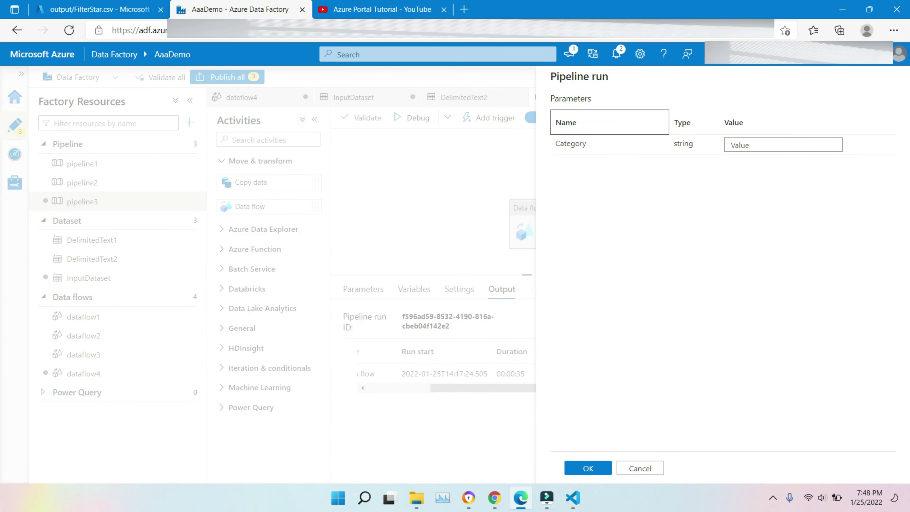
click(572, 497)
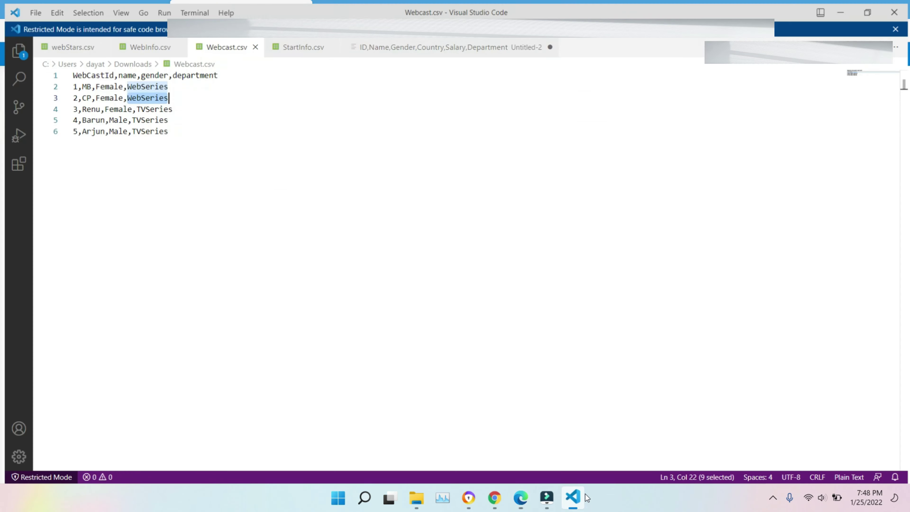
double_click(159, 128)
key(ctrl+c)
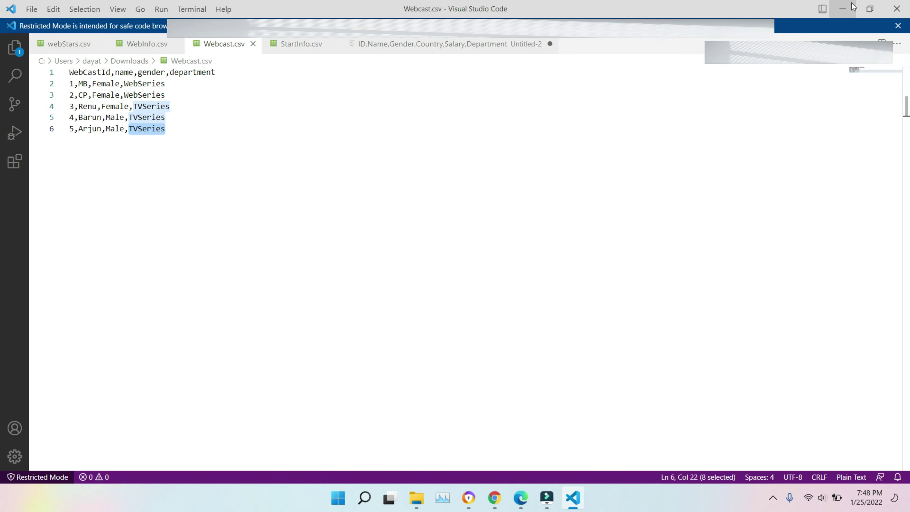
- Return to the pipeline run parameters, set Category to TVSeries, and start the debug run
click(842, 8)
click(784, 151)
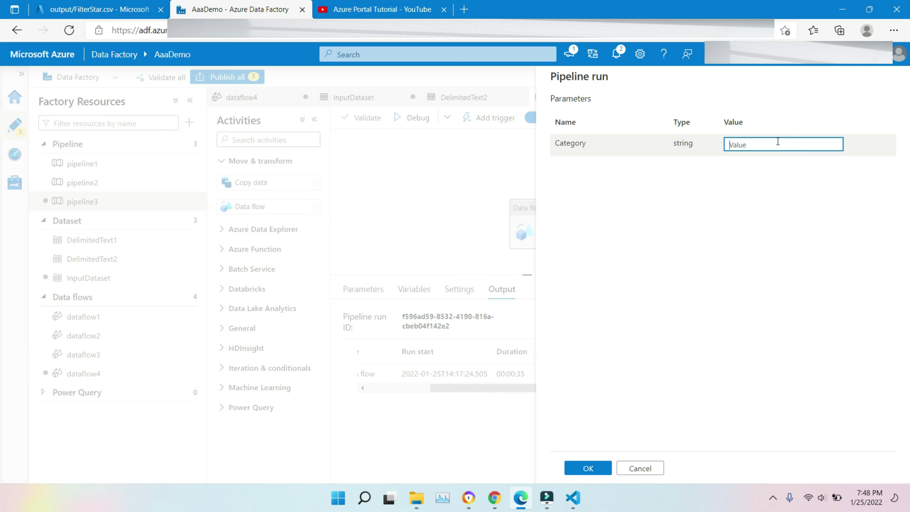
key(ctrl+v)
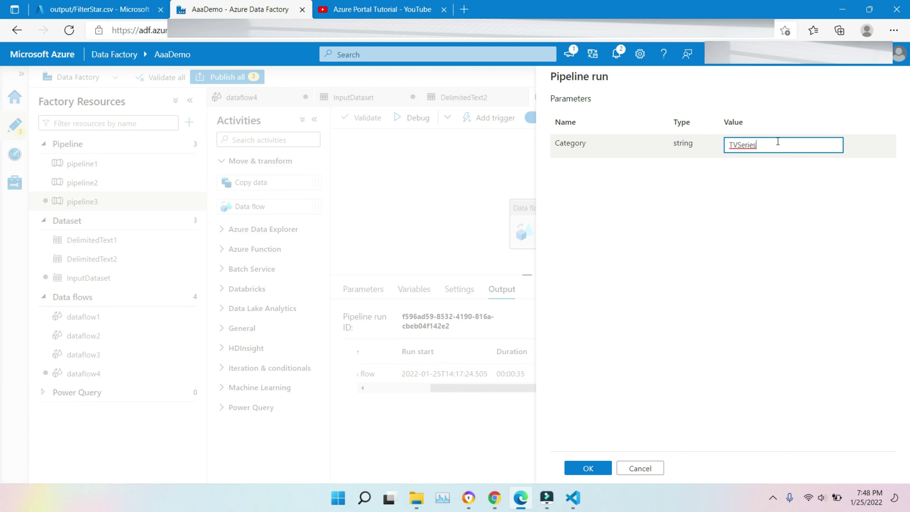
click(594, 473)
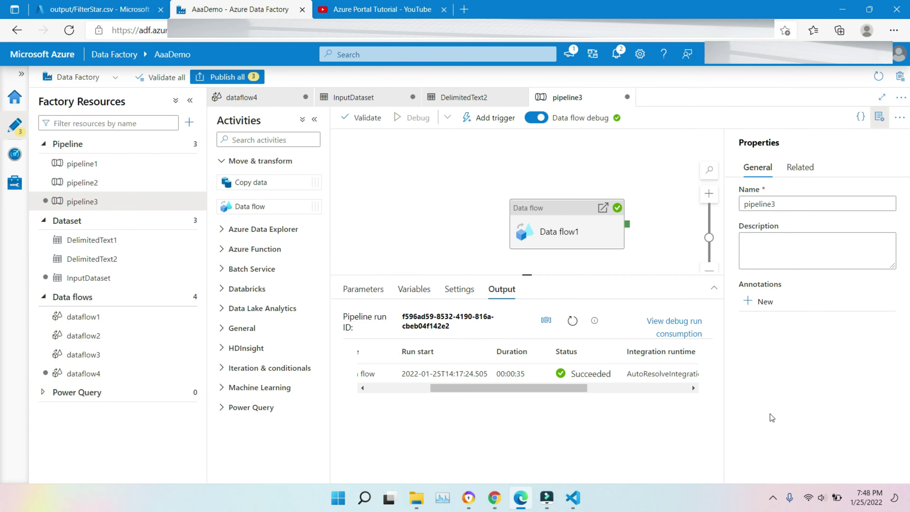